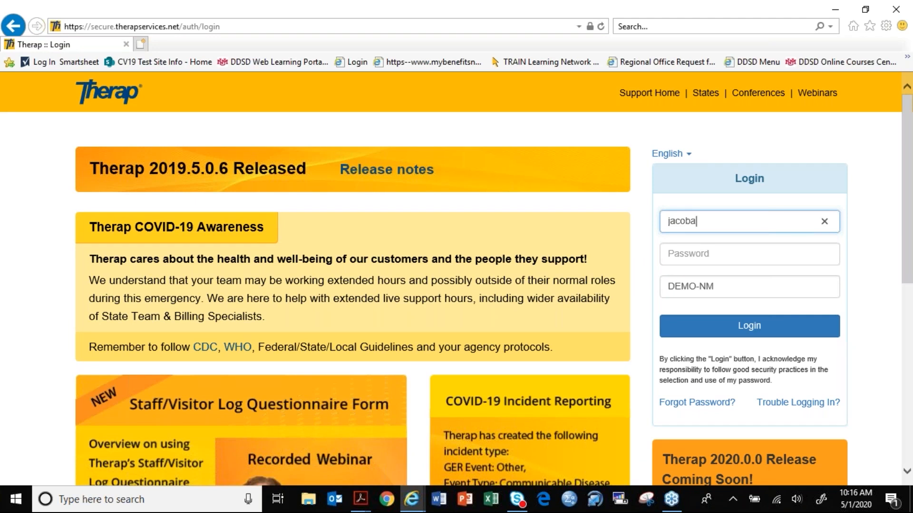
- Enter the account password and log in to the DEMO-NM provider
text(•••••••••)
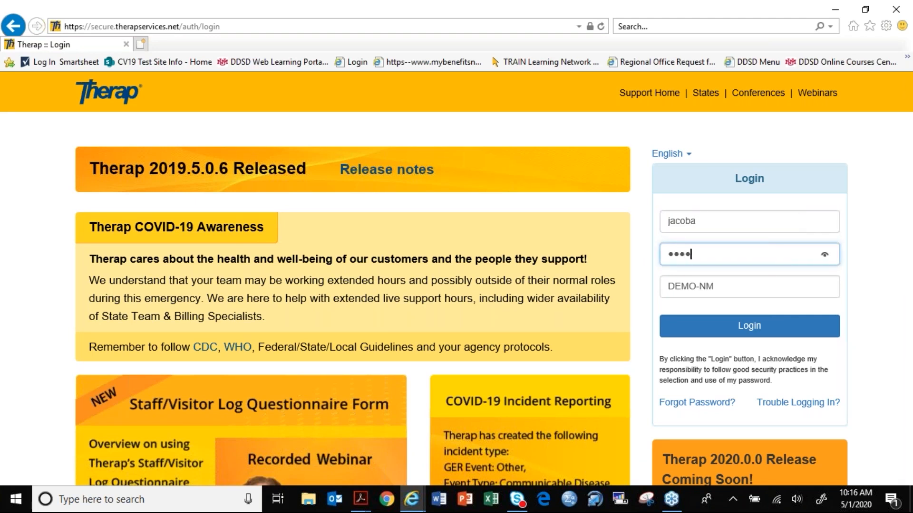
key(Return)
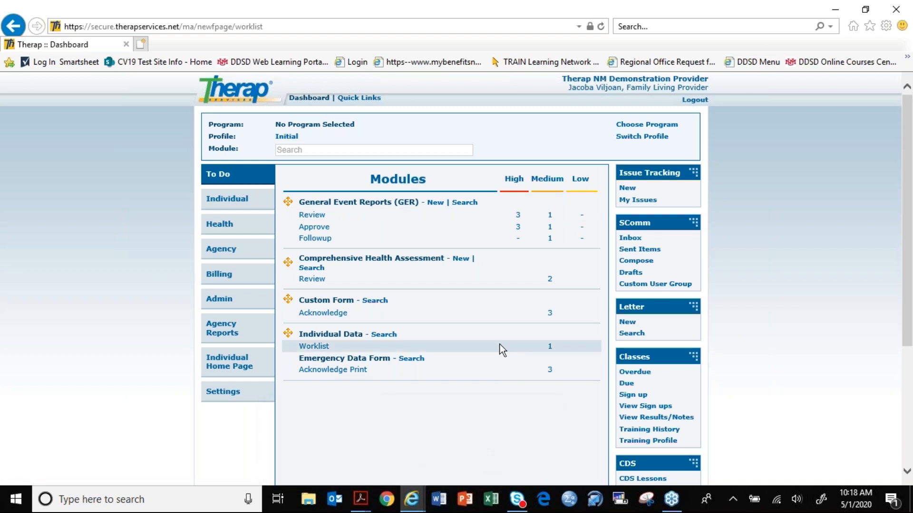
- Switch to the CARMP in Therap Guide PDF in Adobe Acrobat and examine its table of contents on page 1
mouse_move(362, 501)
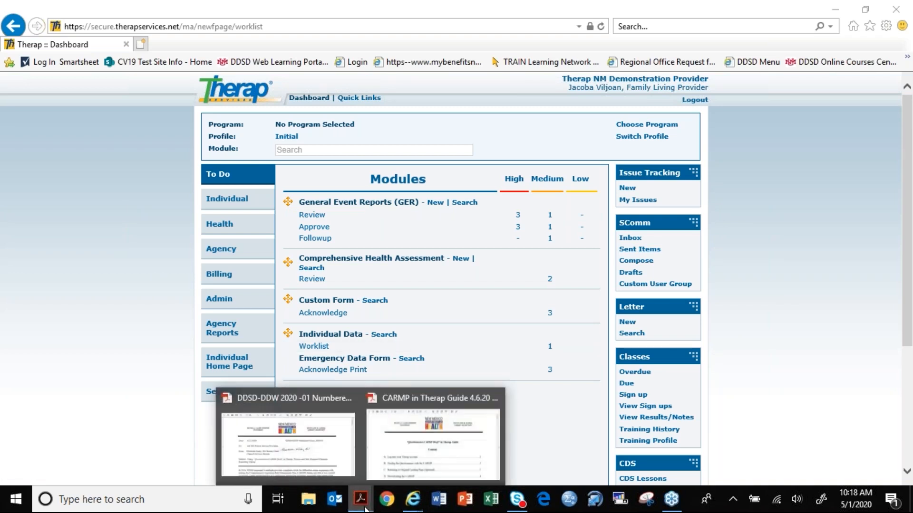
click(398, 458)
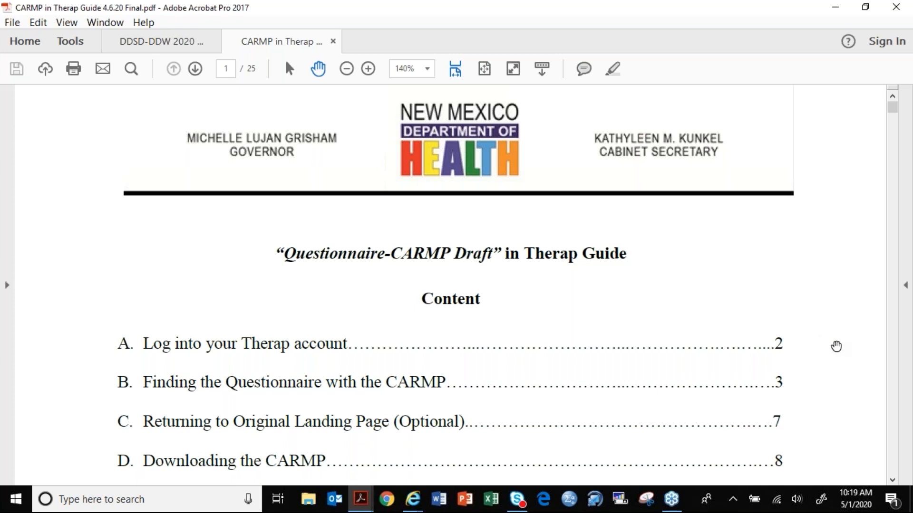
scroll(836, 346, down, 1)
scroll(836, 347, down, 3)
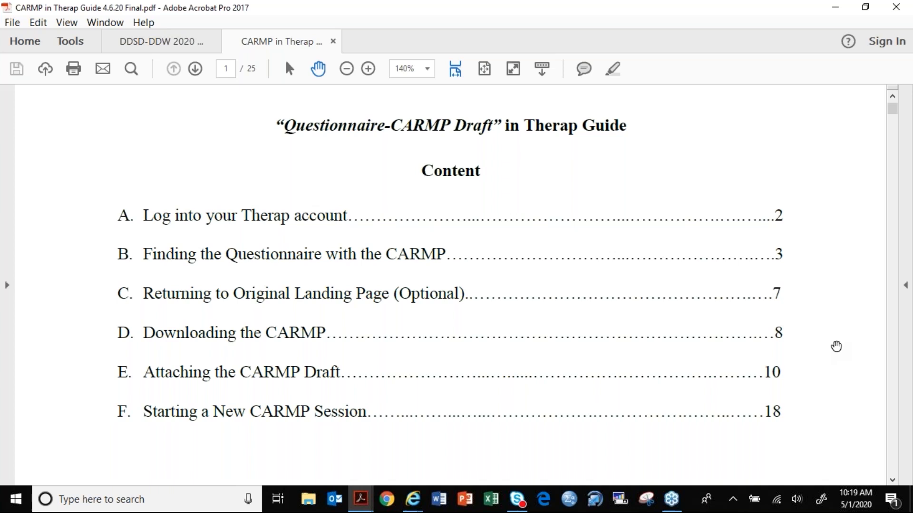
scroll(836, 346, down, 5)
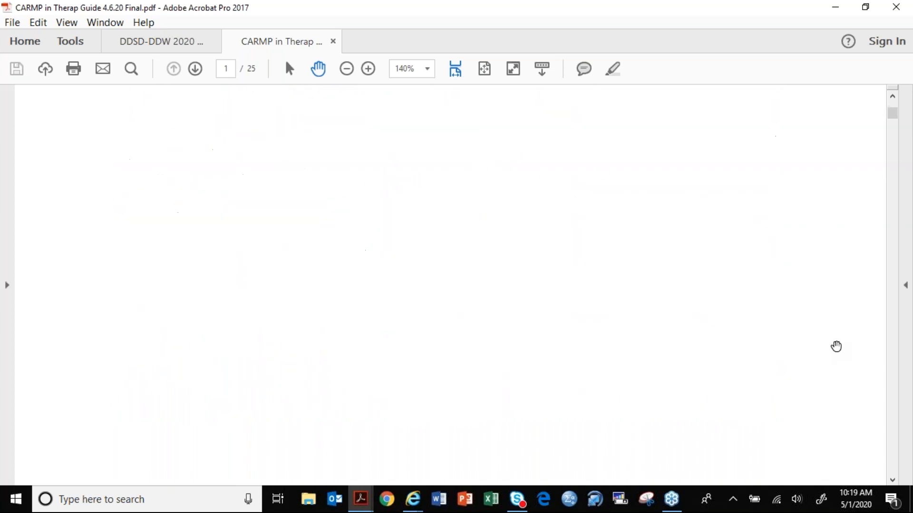
scroll(835, 346, up, 6)
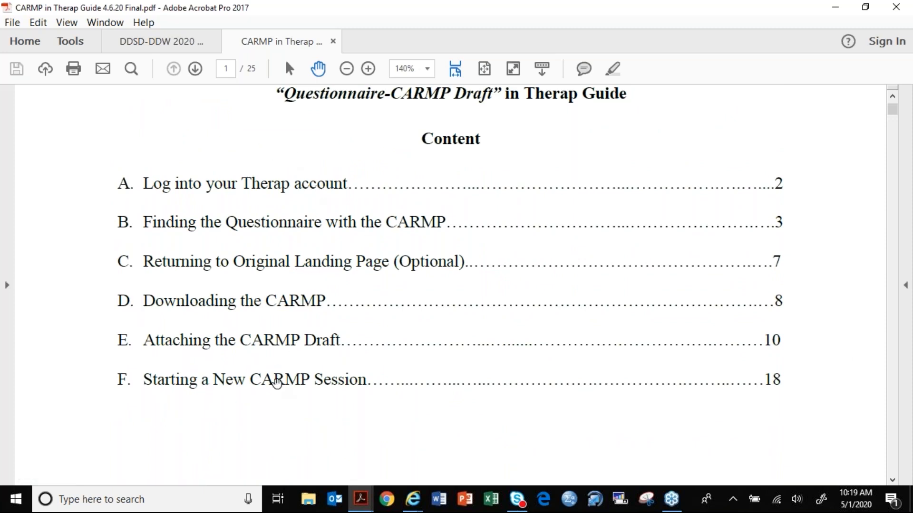
scroll(863, 413, down, 3)
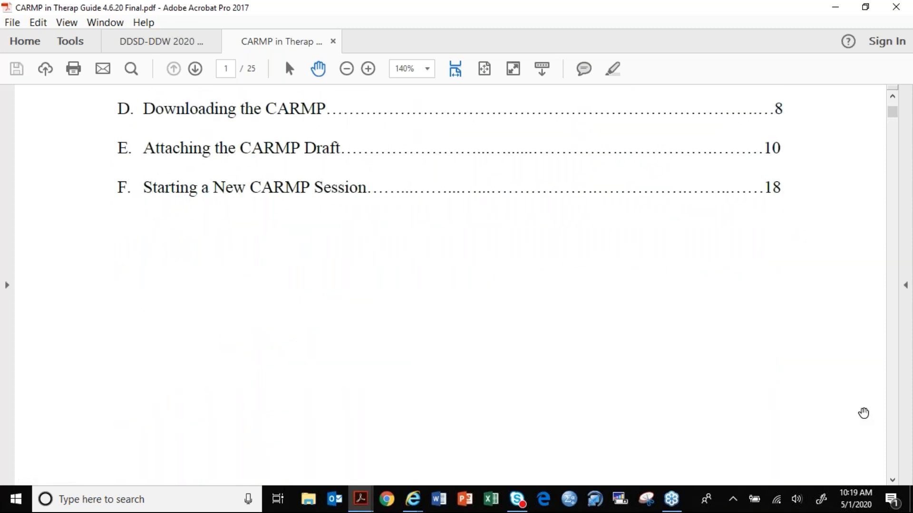
scroll(863, 413, down, 4)
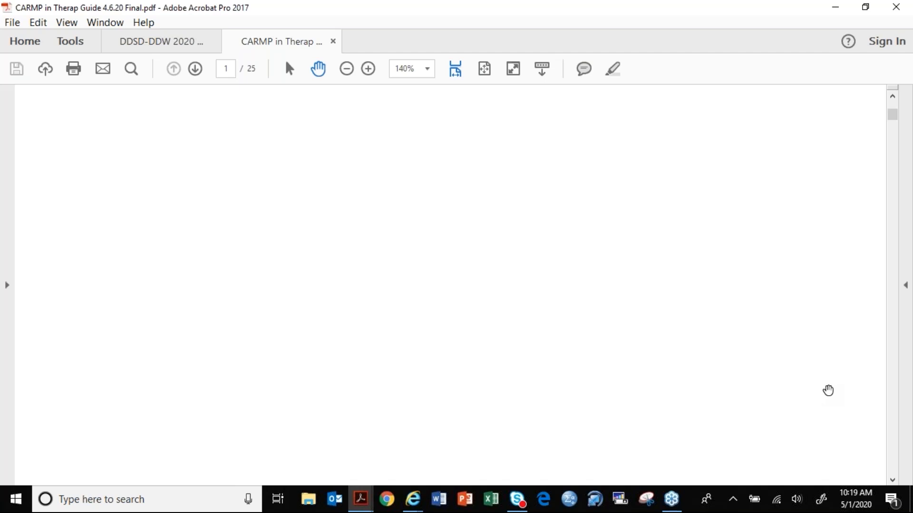
- Read section A of the guide about logging in to the account and obtaining login credentials
scroll(828, 390, down, 10)
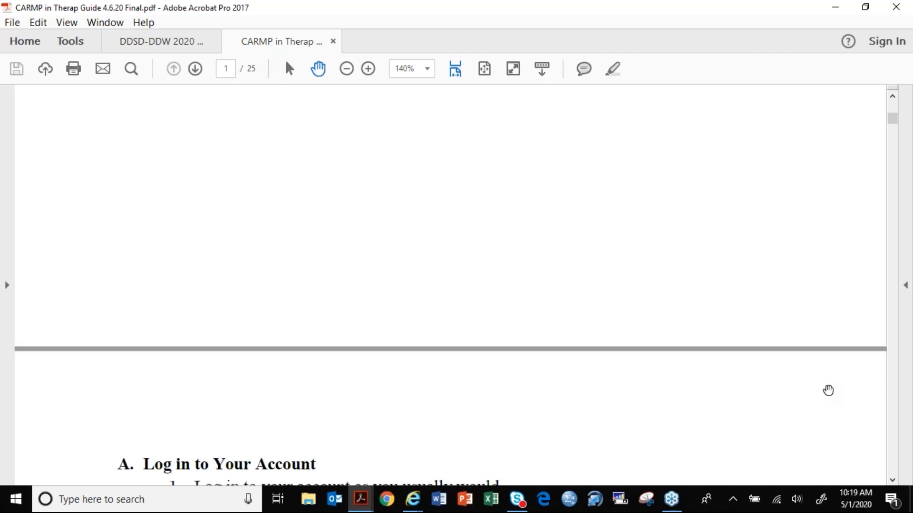
scroll(828, 390, down, 7)
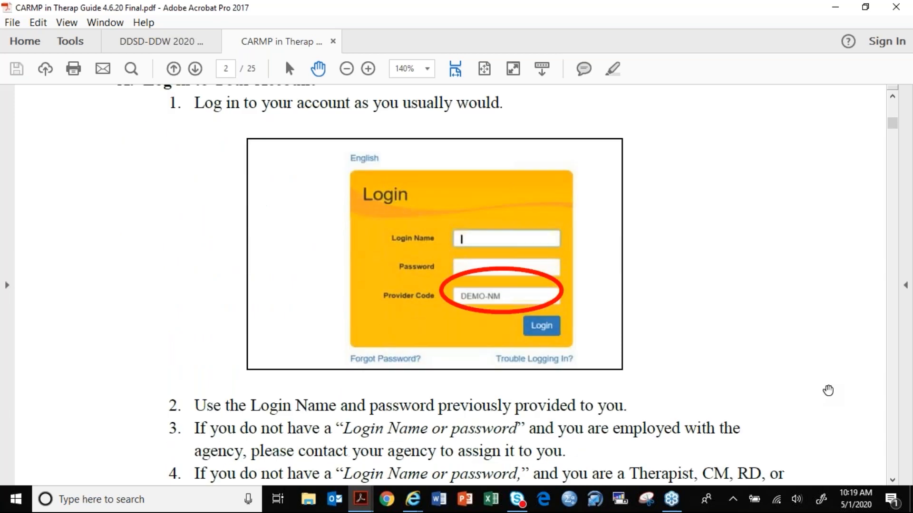
scroll(827, 390, down, 8)
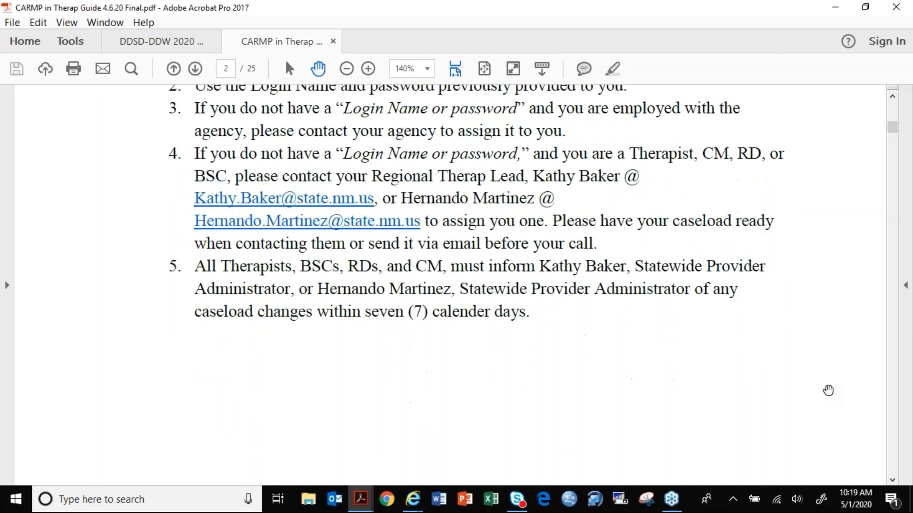
scroll(828, 390, down, 3)
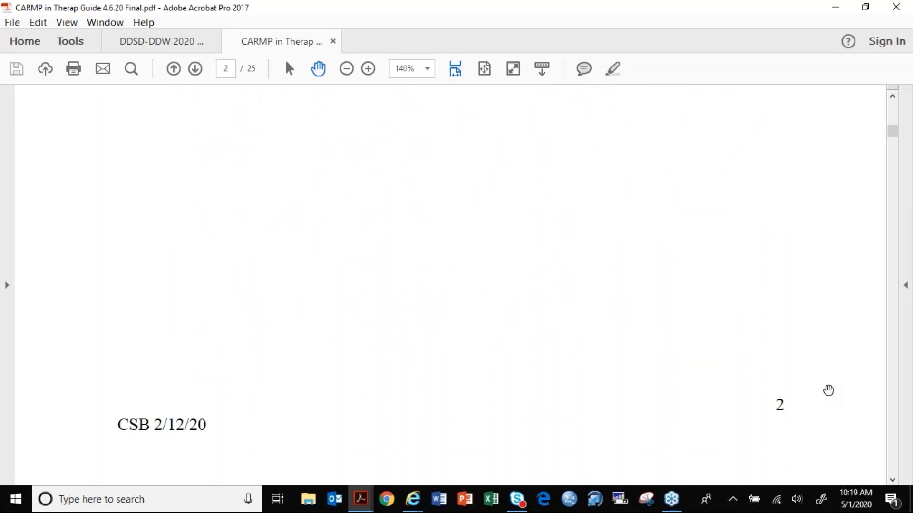
- Read section B of the guide on finding the Questionnaire-CARMP Draft, including switching provider and the Individual section
scroll(827, 390, down, 3)
scroll(827, 391, down, 7)
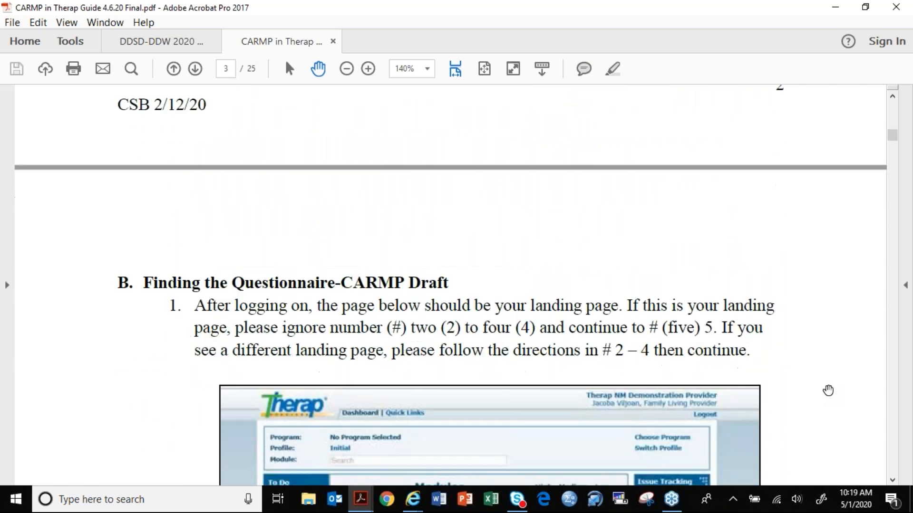
scroll(828, 391, down, 1)
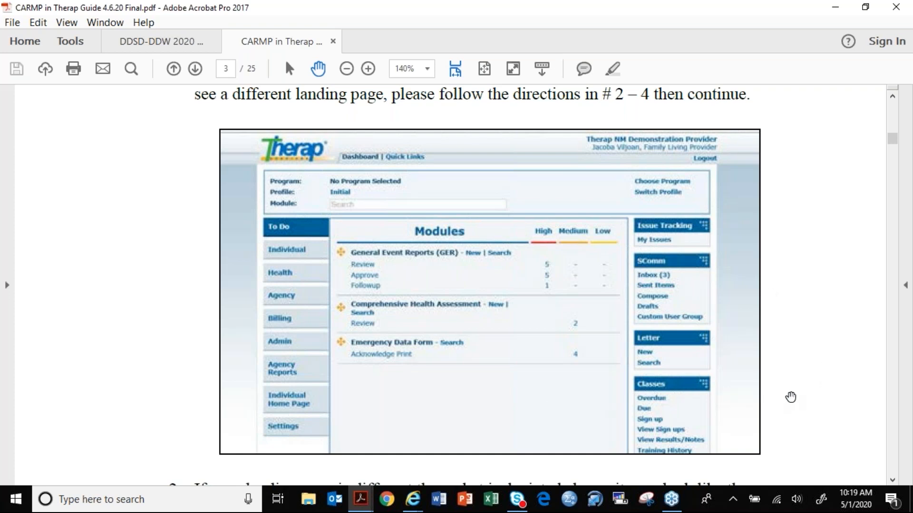
scroll(791, 397, down, 1)
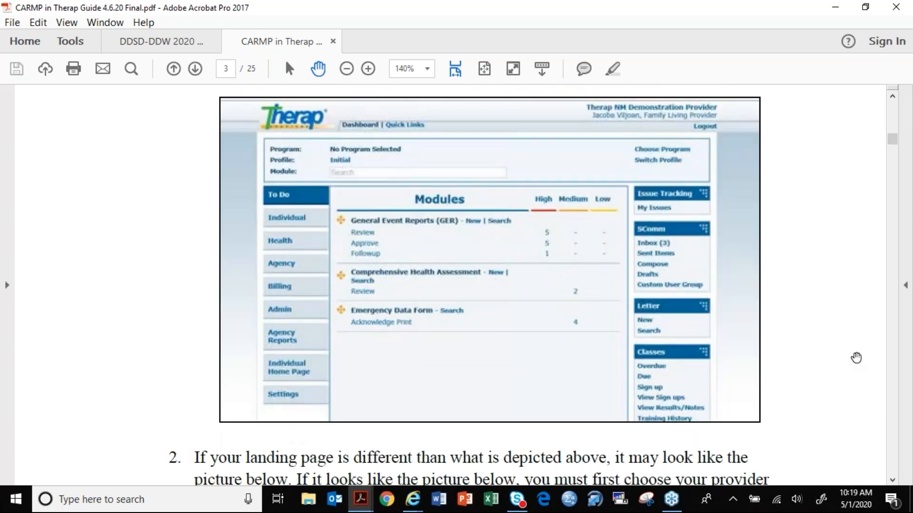
scroll(856, 358, down, 12)
scroll(856, 358, down, 1)
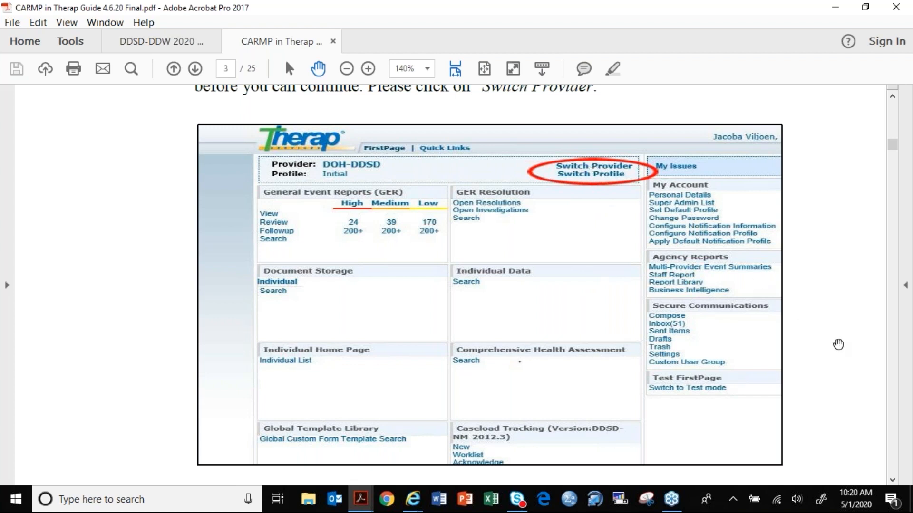
scroll(838, 344, down, 3)
scroll(837, 344, down, 15)
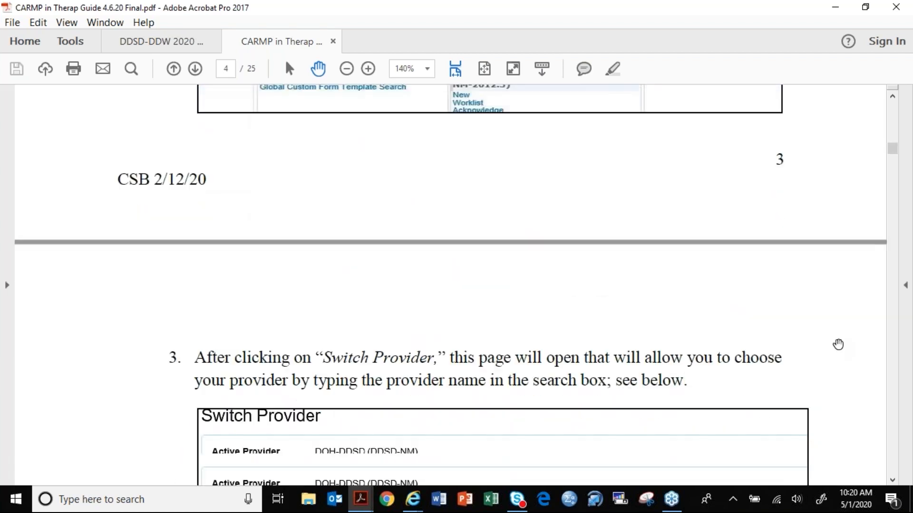
scroll(838, 344, down, 1)
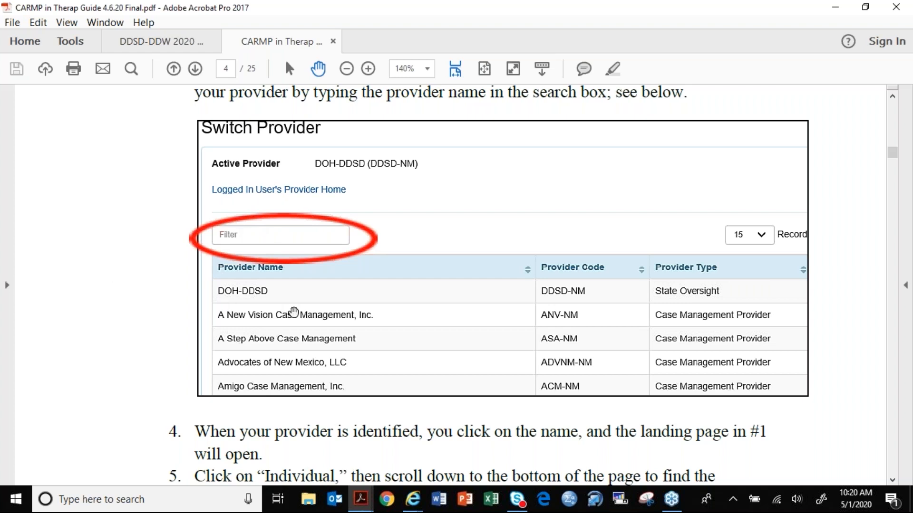
scroll(160, 325, down, 10)
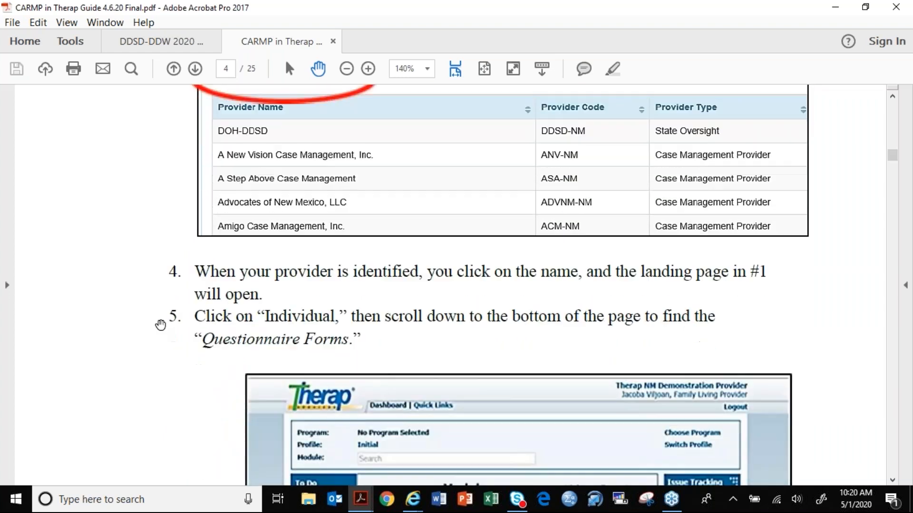
scroll(160, 325, down, 3)
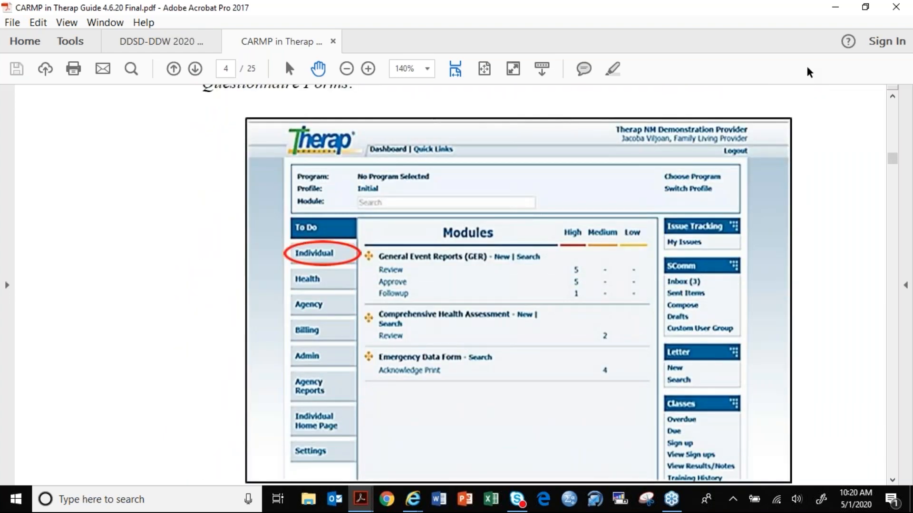
- Close only the CARMP guide, minimize the remaining numbered memo and return to the Therap dashboard in Internet Explorer
click(891, 8)
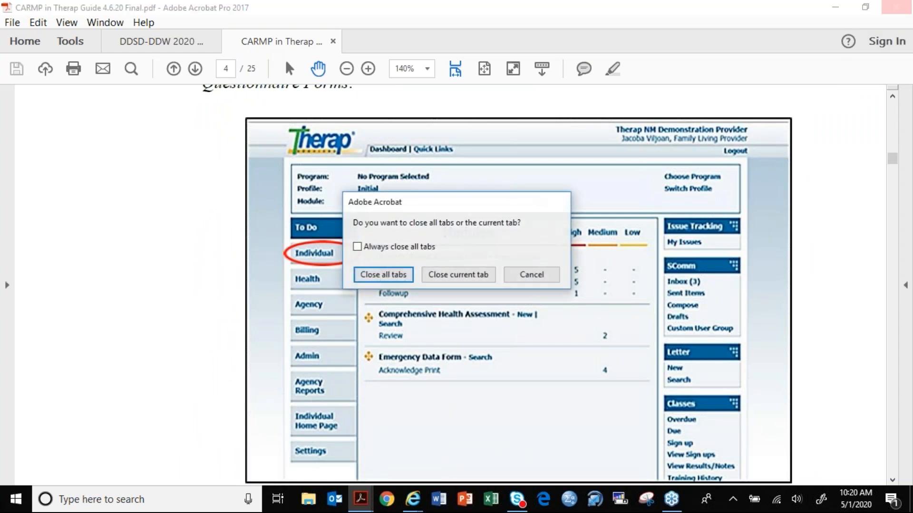
click(470, 277)
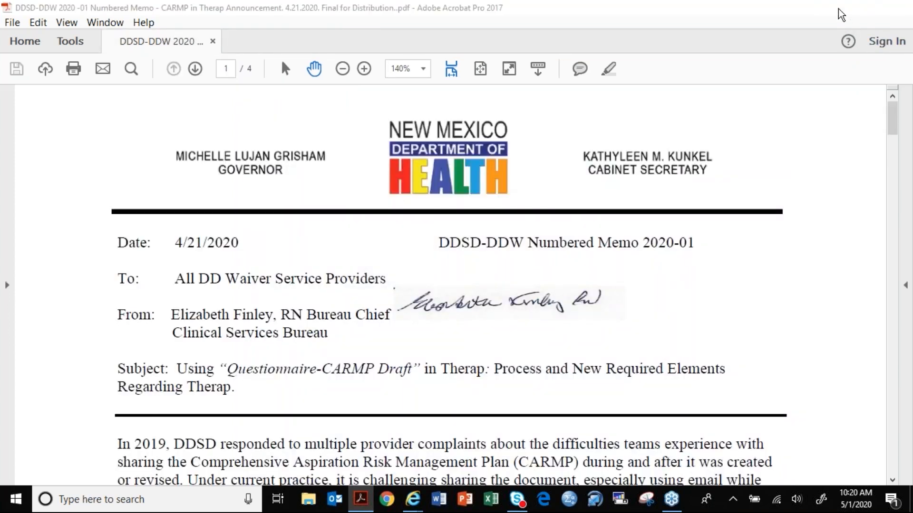
click(835, 7)
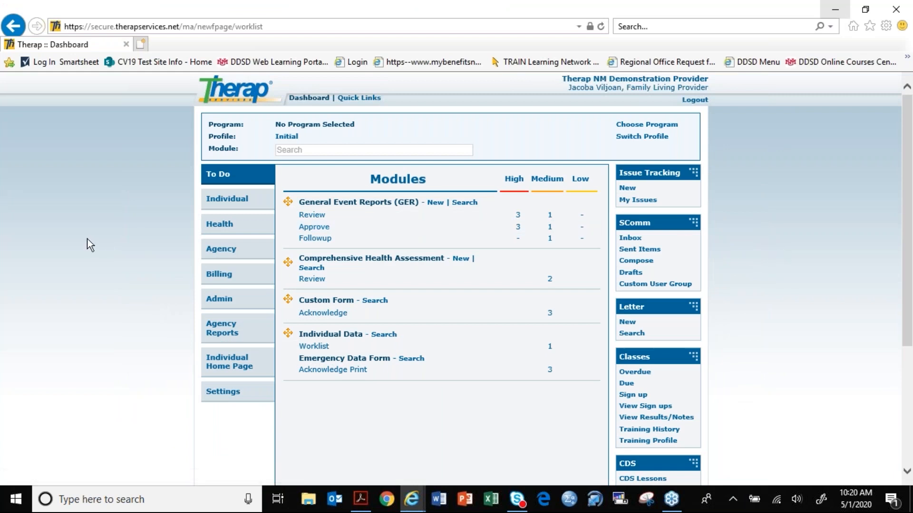
- Start a new CARMP 1.1 questionnaire form from the Questionnaire Forms listed in the dashboard's Individual section
click(215, 204)
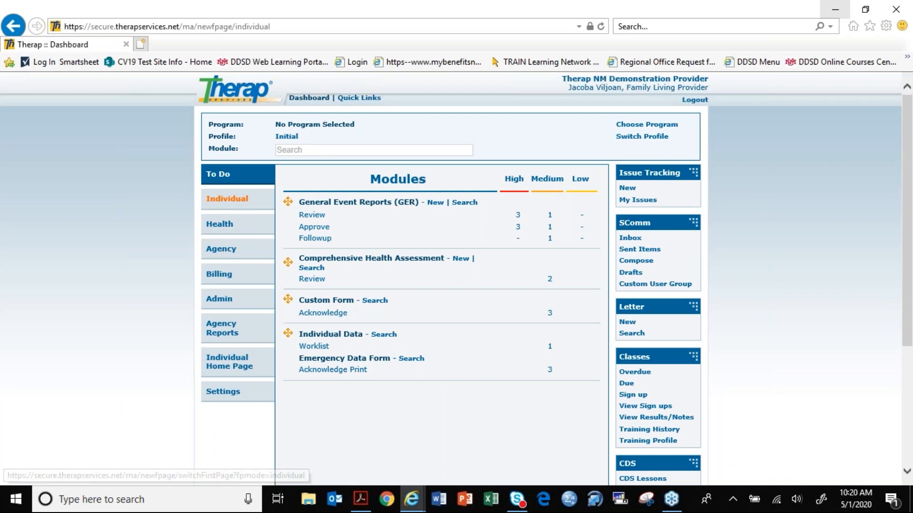
scroll(116, 294, down, 10)
scroll(116, 295, down, 15)
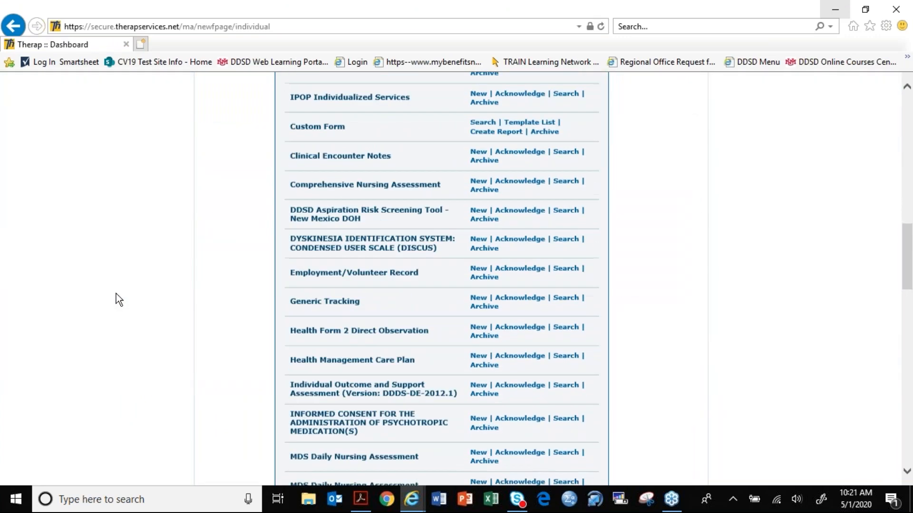
scroll(116, 294, down, 10)
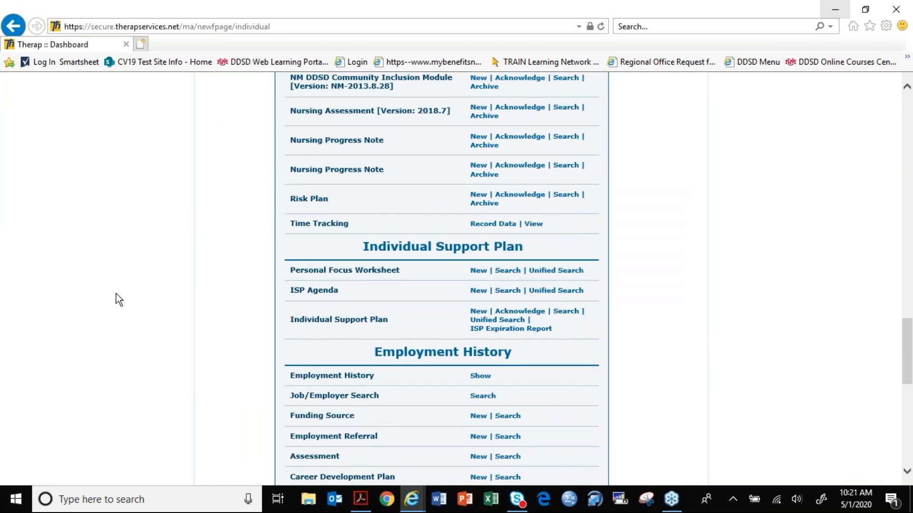
scroll(119, 300, down, 2)
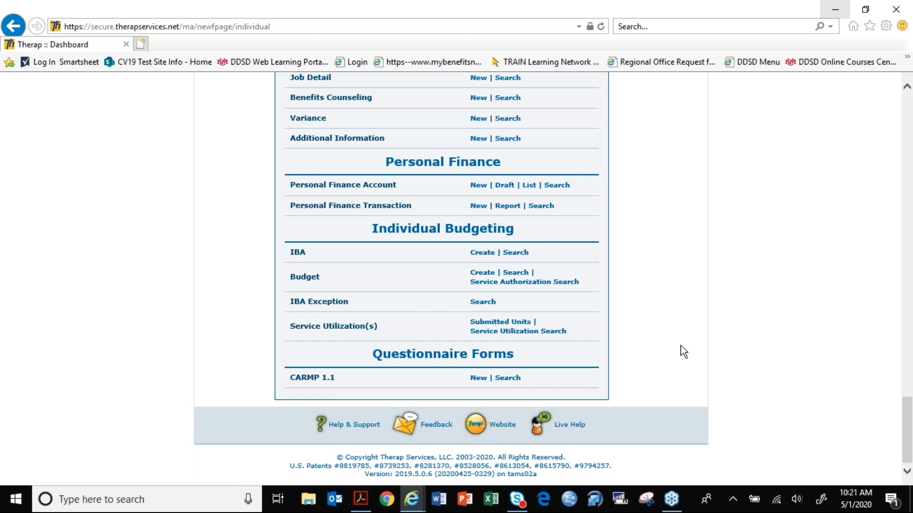
click(478, 378)
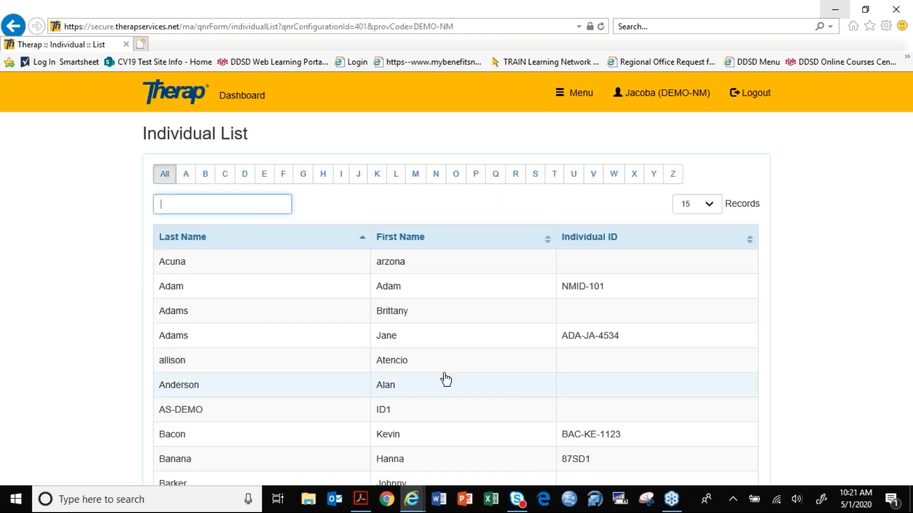
- Filter the Individual List by the start of the individual's first name and select the first matching record
scroll(326, 434, down, 5)
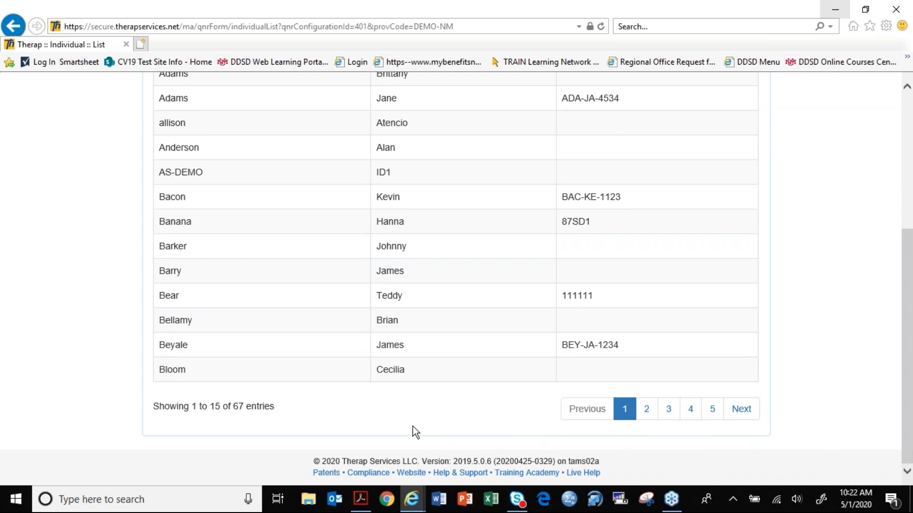
scroll(413, 426, up, 3)
scroll(413, 427, up, 3)
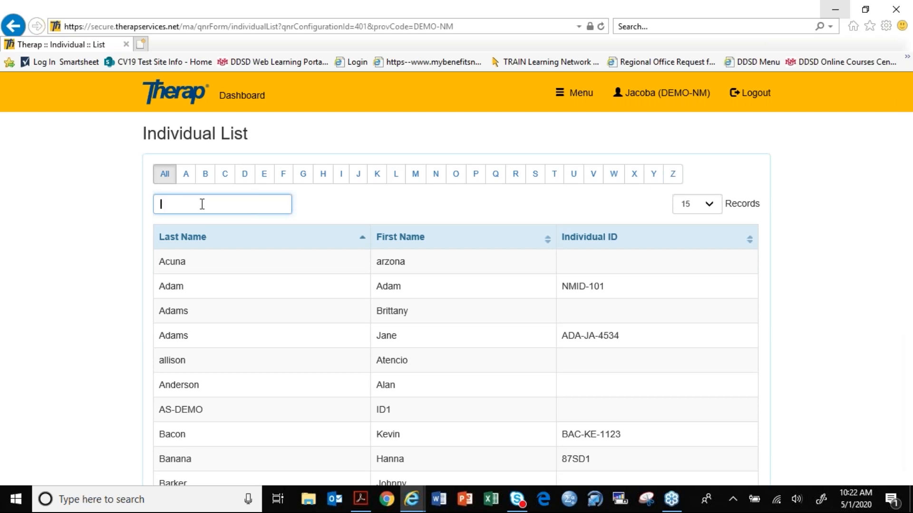
text(kev)
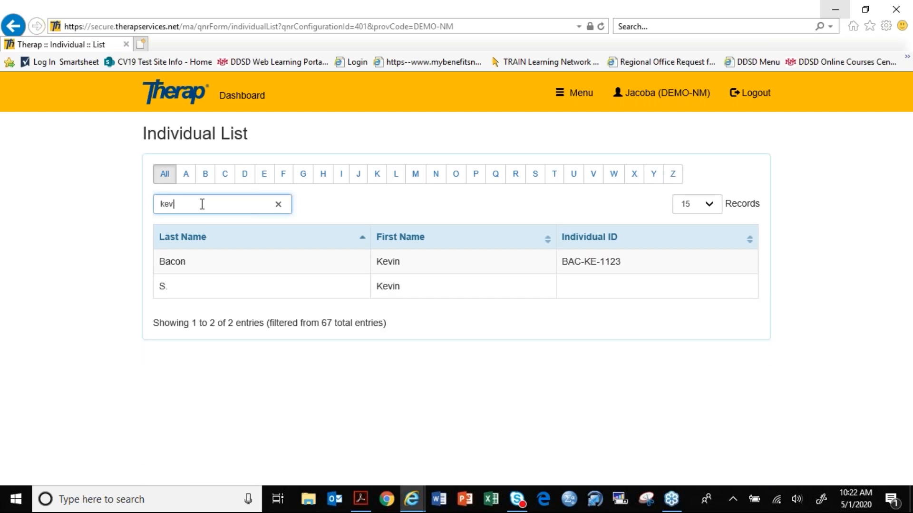
click(399, 261)
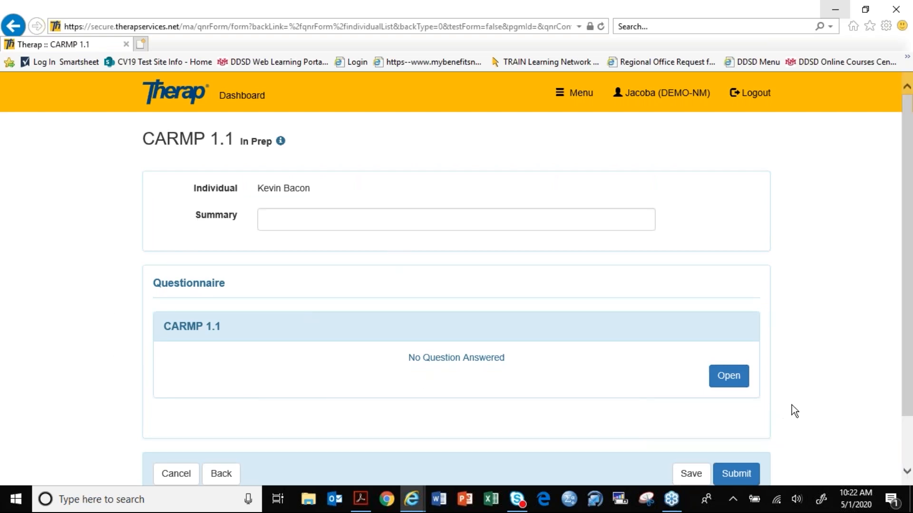
- Open the CARMP 1.1 questionnaire on the form for answering
scroll(793, 401, down, 2)
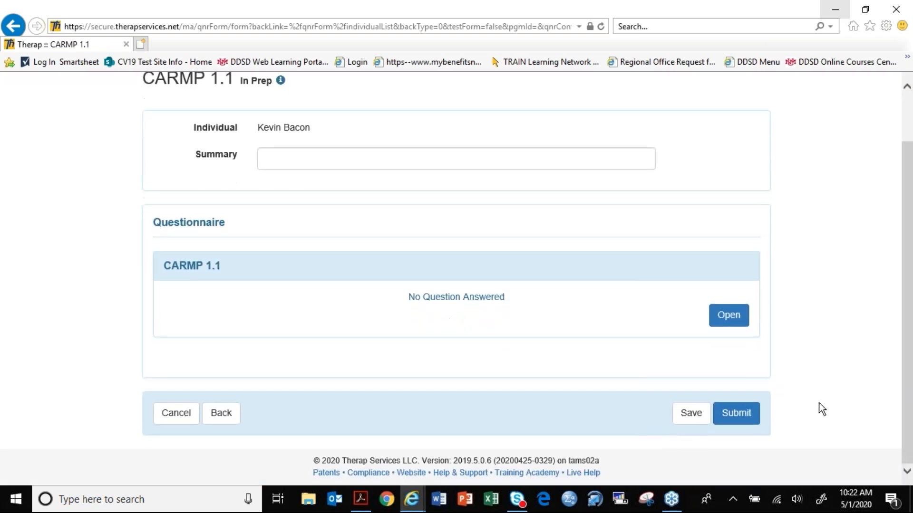
click(735, 322)
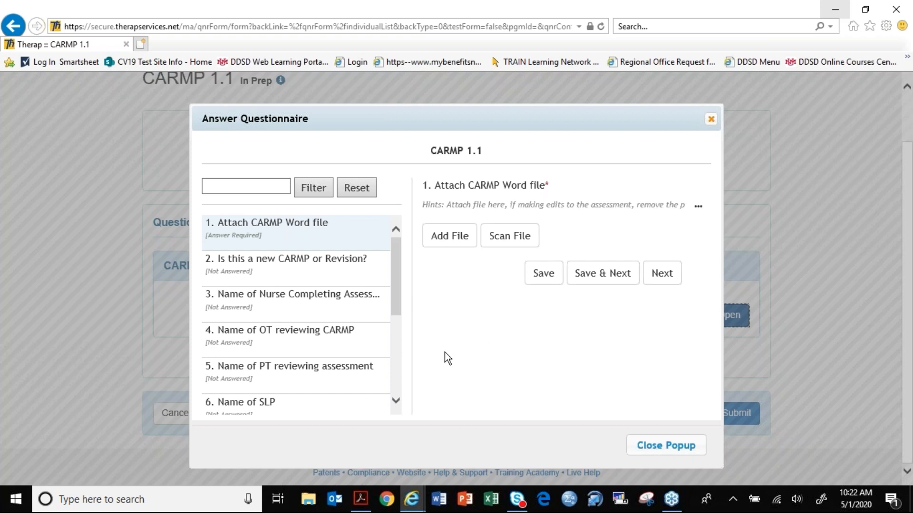
- Upload the individual's CARMP Draft Word document from the Desktop as the answer to question 1 and save it
click(457, 238)
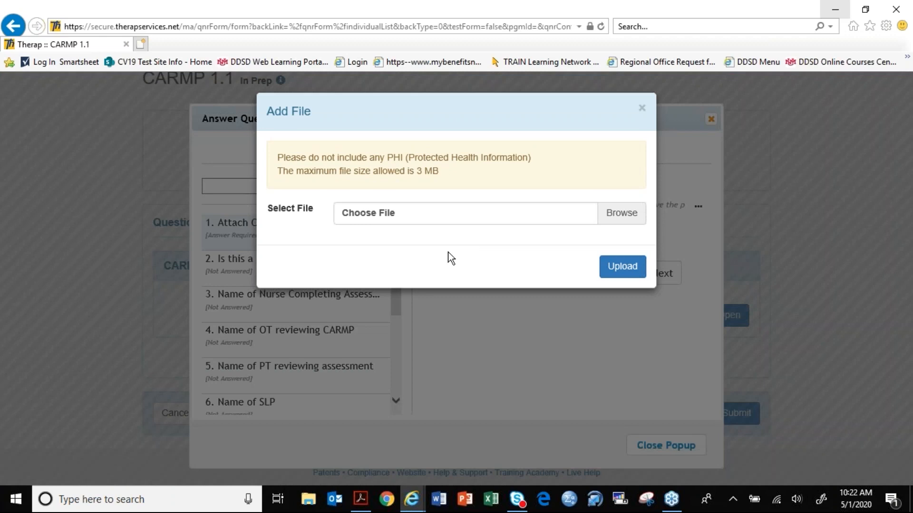
click(624, 213)
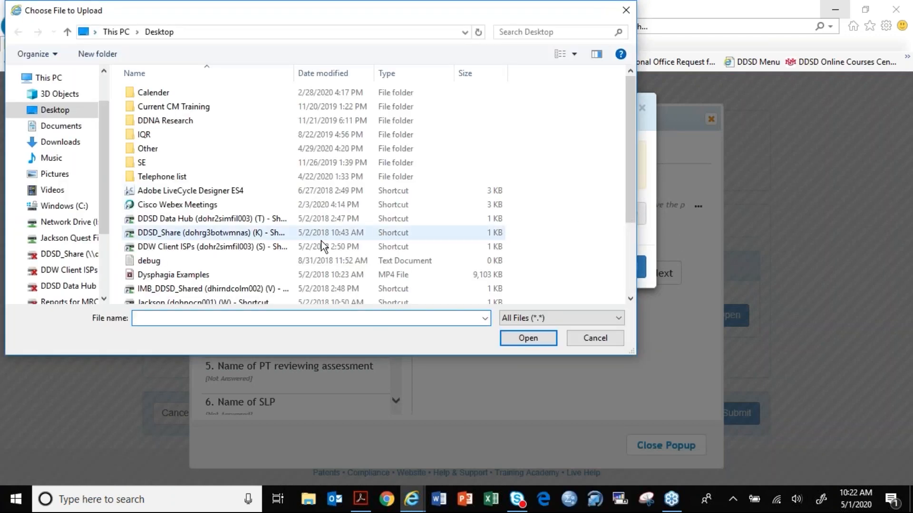
scroll(321, 240, down, 3)
double_click(221, 242)
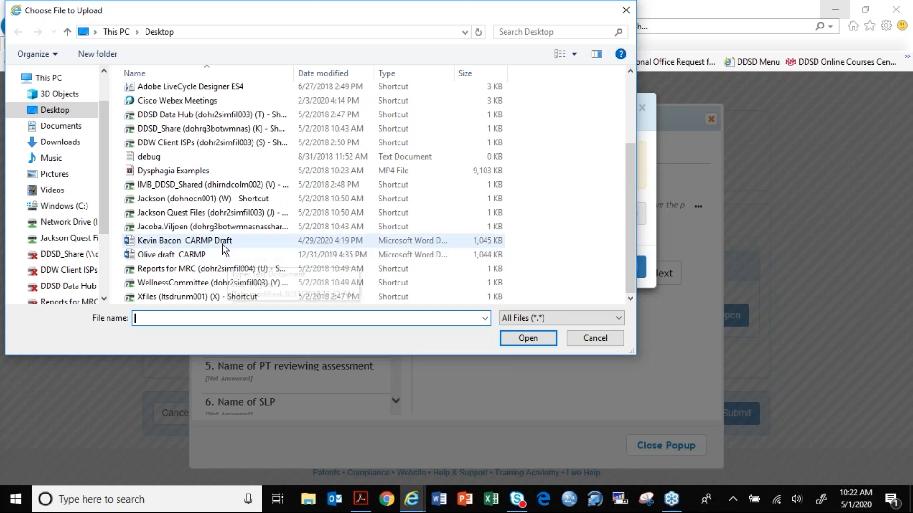
click(613, 270)
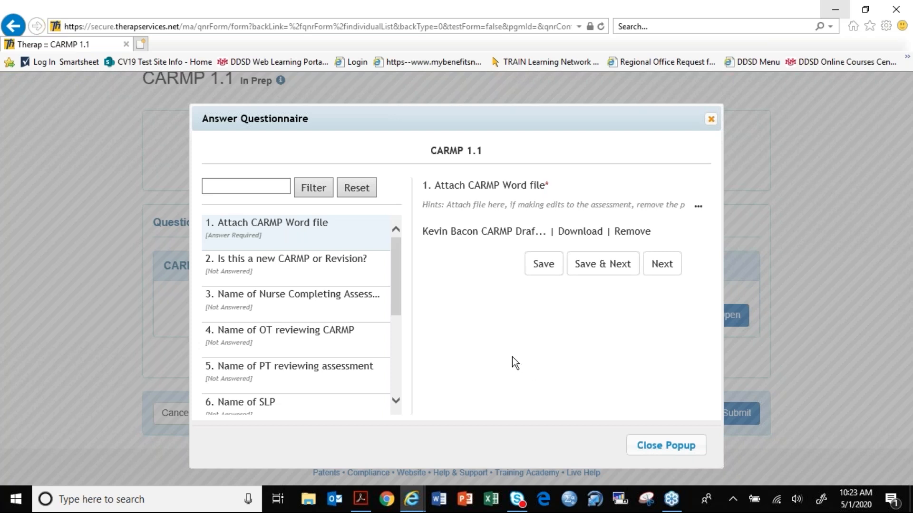
click(546, 265)
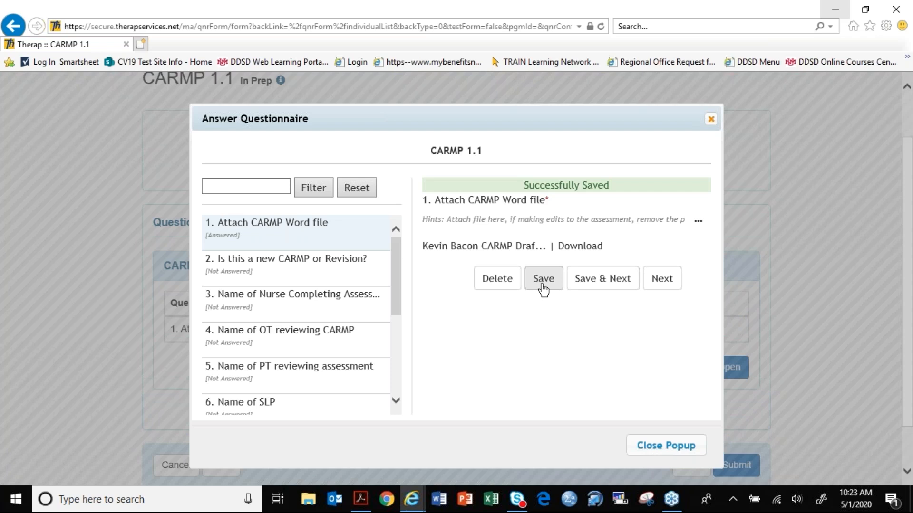
- Go on to question 2, answer the new-or-revision question with Revision, and save the answer
click(600, 284)
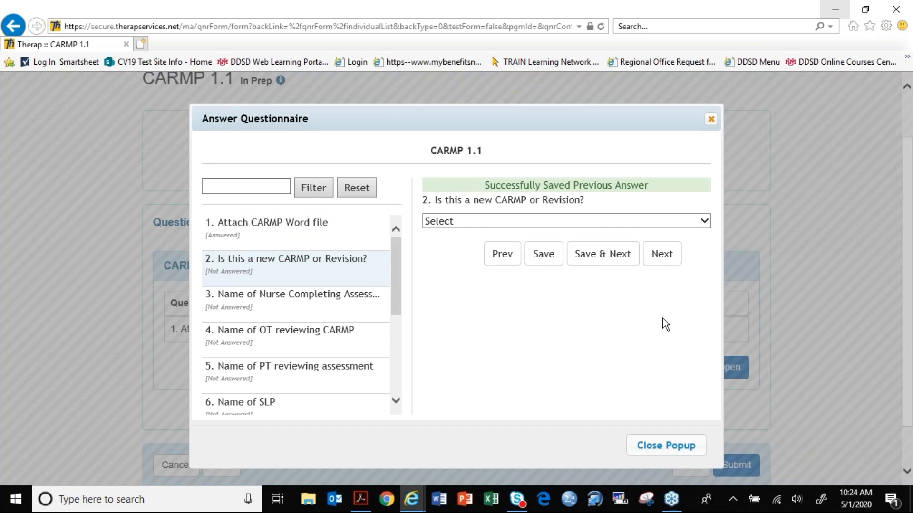
click(707, 222)
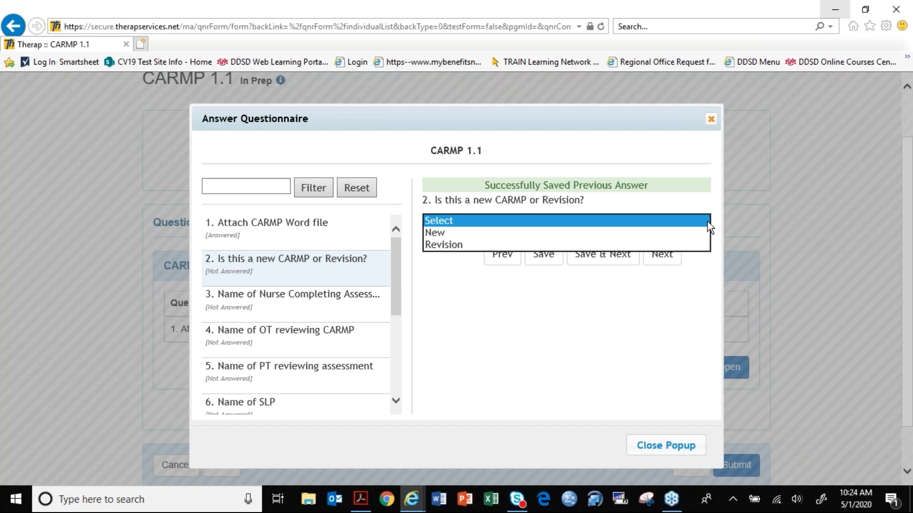
click(700, 244)
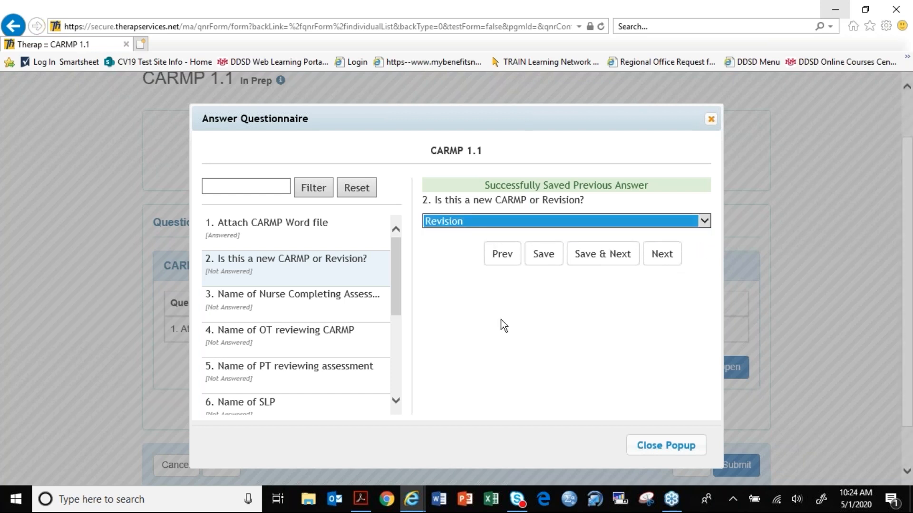
click(543, 254)
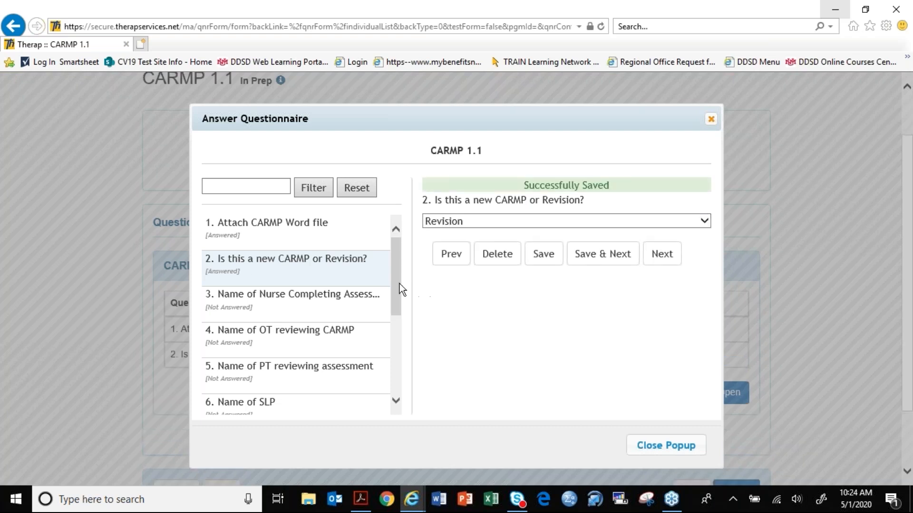
- Enter the nurse's name as the answer to question 3, Name of Nurse Completing Assessment, and save it
drag(399, 284, 401, 310)
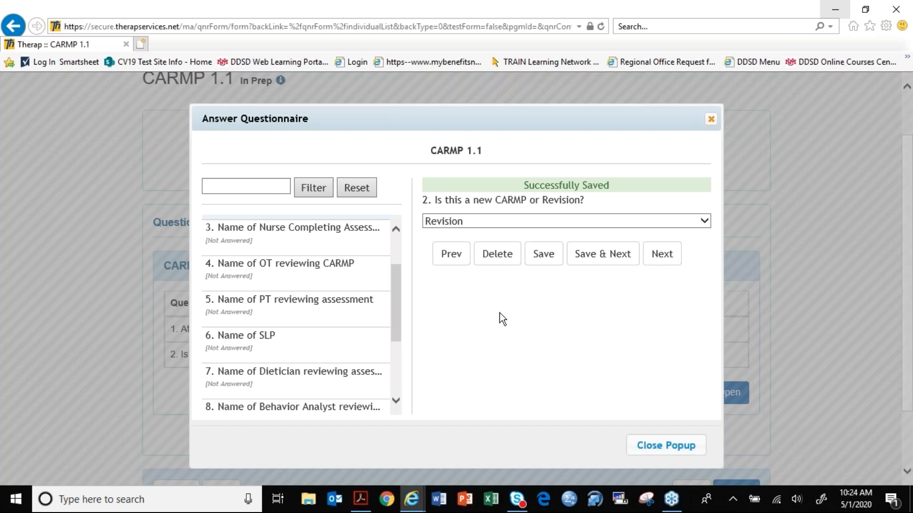
click(306, 248)
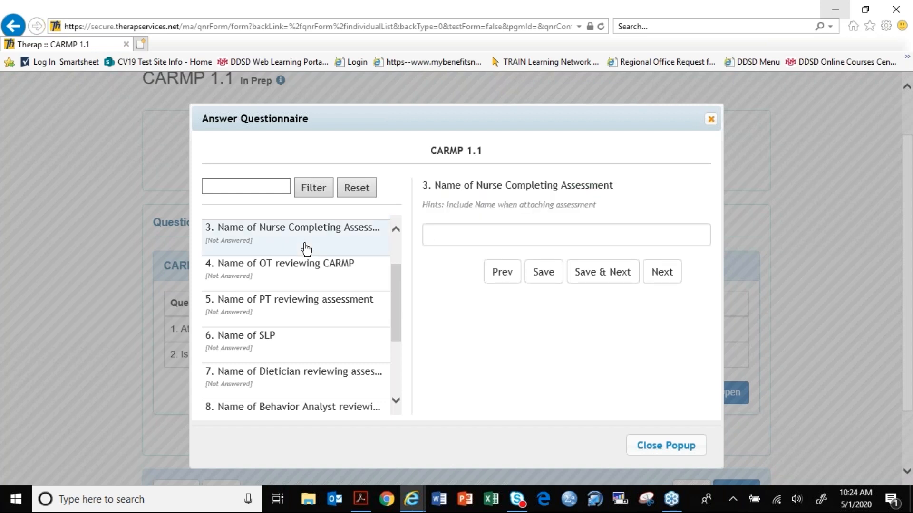
click(429, 235)
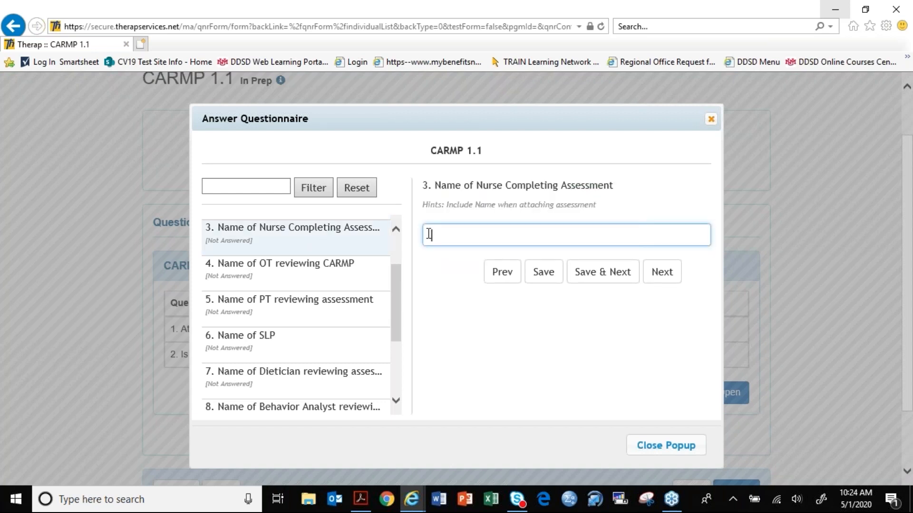
text(KOTIE)
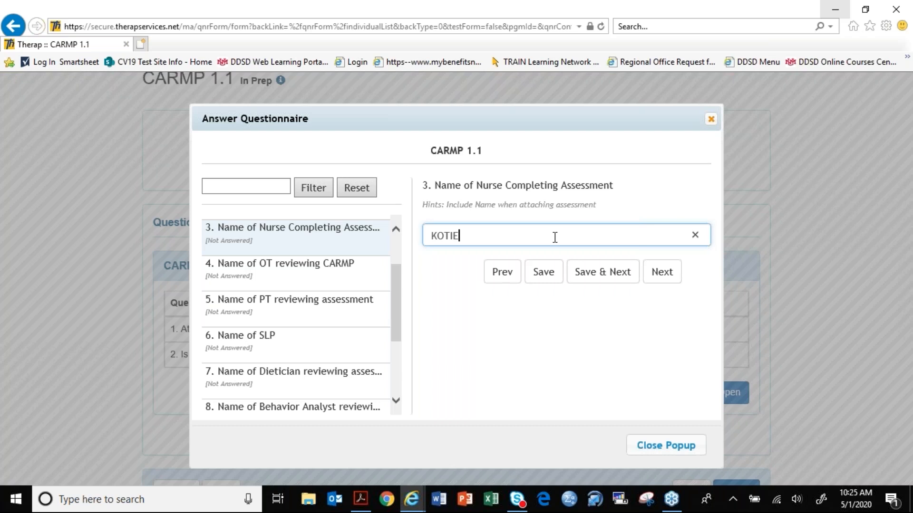
click(547, 277)
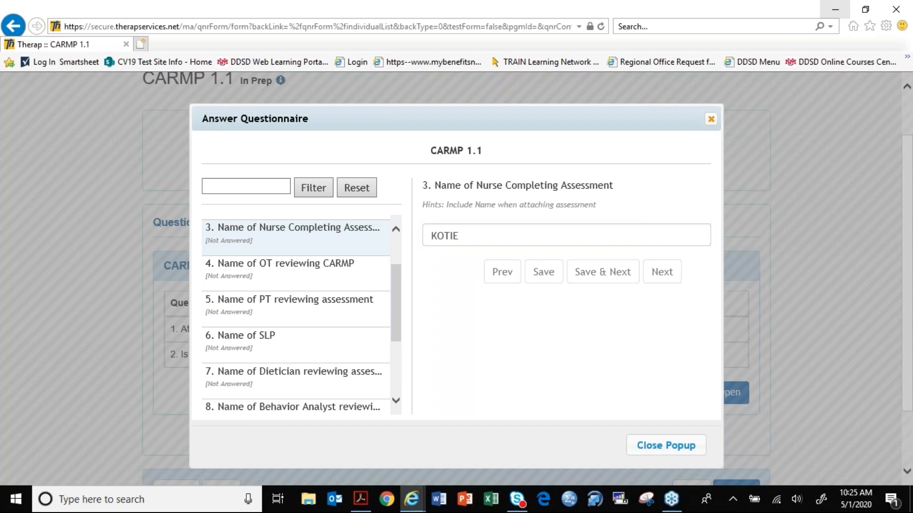
- Close the questionnaire after looking through the remaining questions, and save the CARMP 1.1 form without submitting it
drag(398, 315, 398, 333)
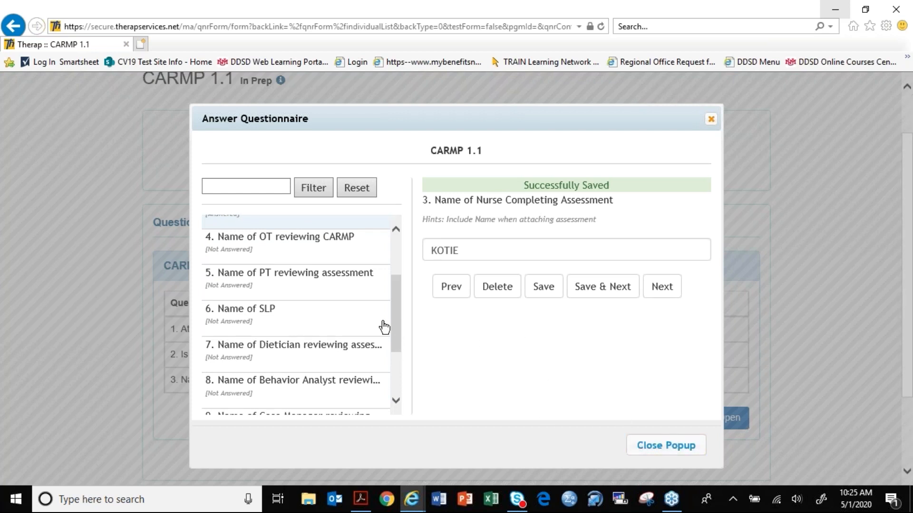
drag(393, 319, 395, 363)
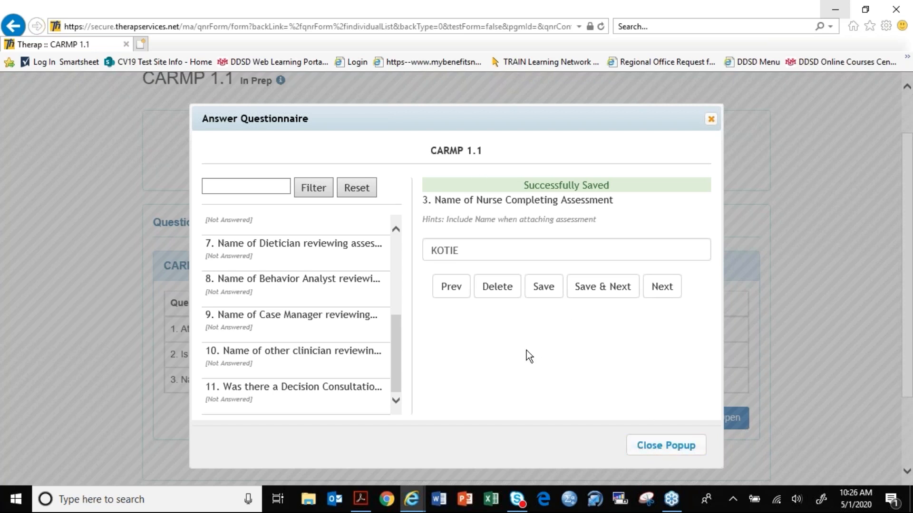
click(667, 446)
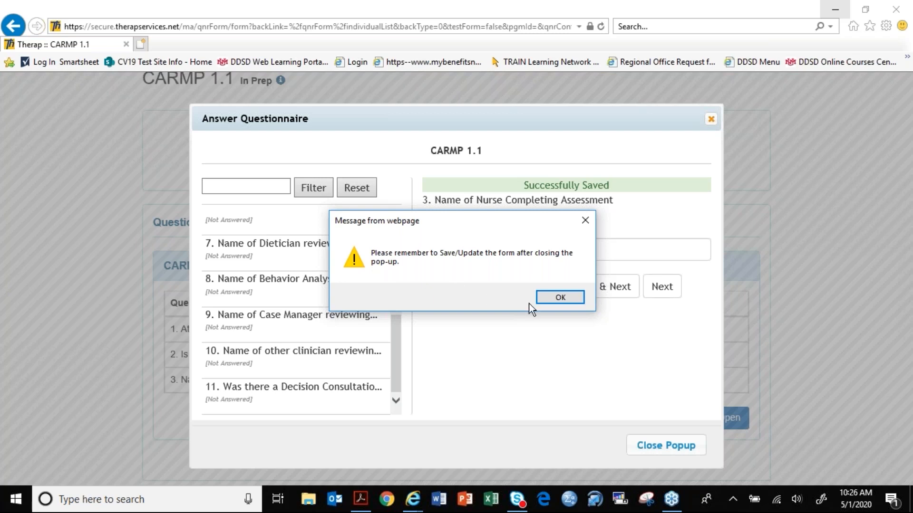
click(570, 299)
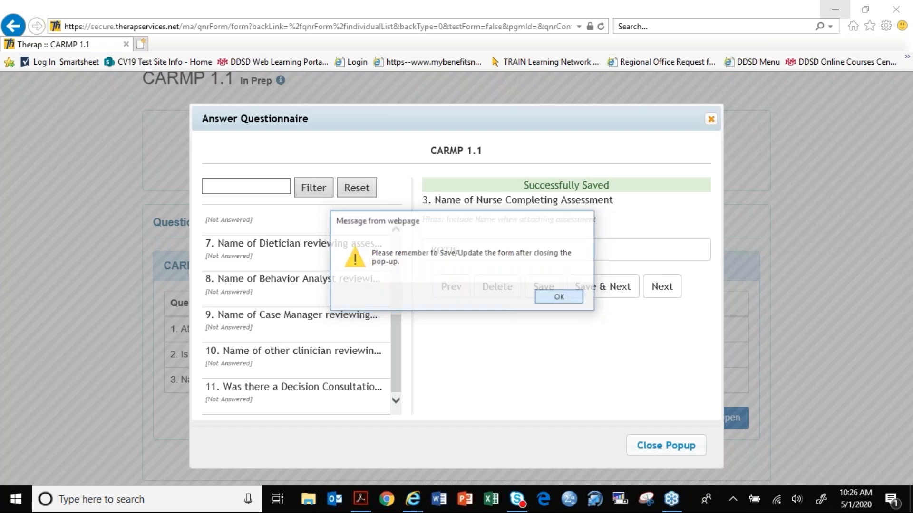
scroll(539, 441, down, 1)
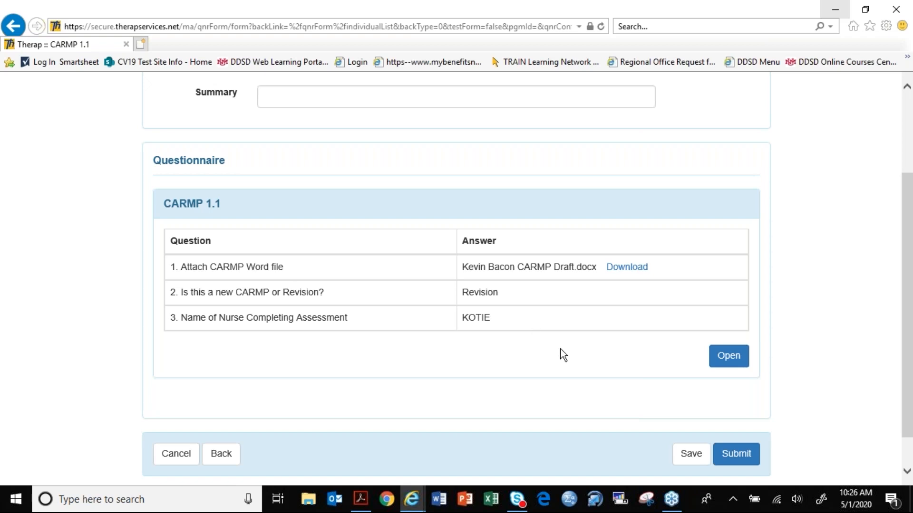
scroll(597, 364, down, 1)
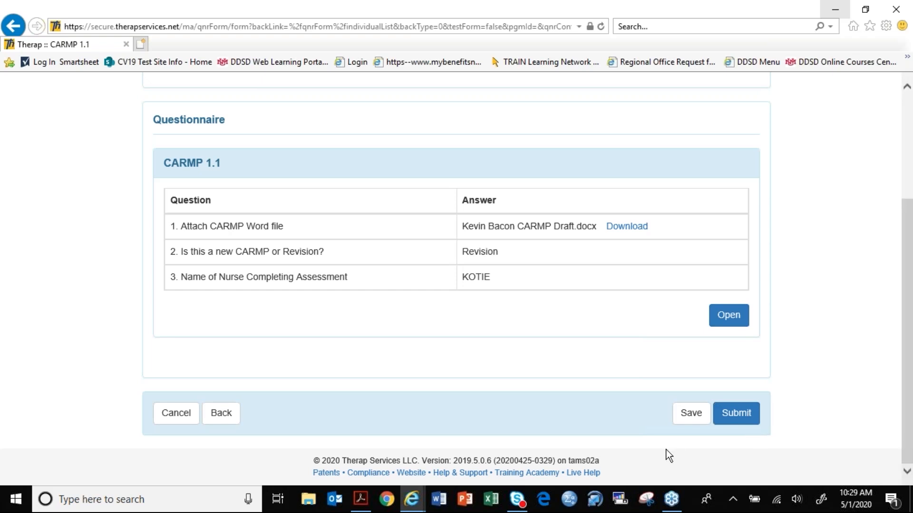
click(691, 413)
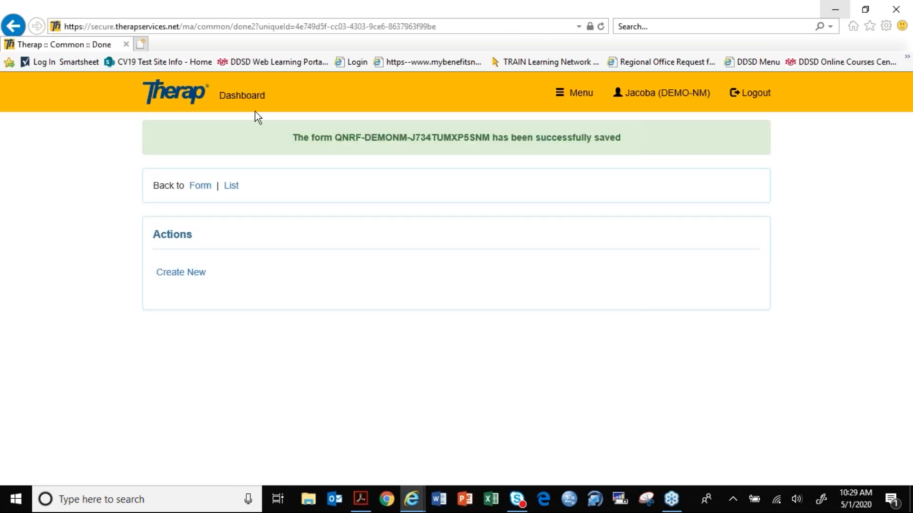
- Return to the dashboard and open the search for CARMP 1.1 under Questionnaire Forms in the Individual section
click(250, 97)
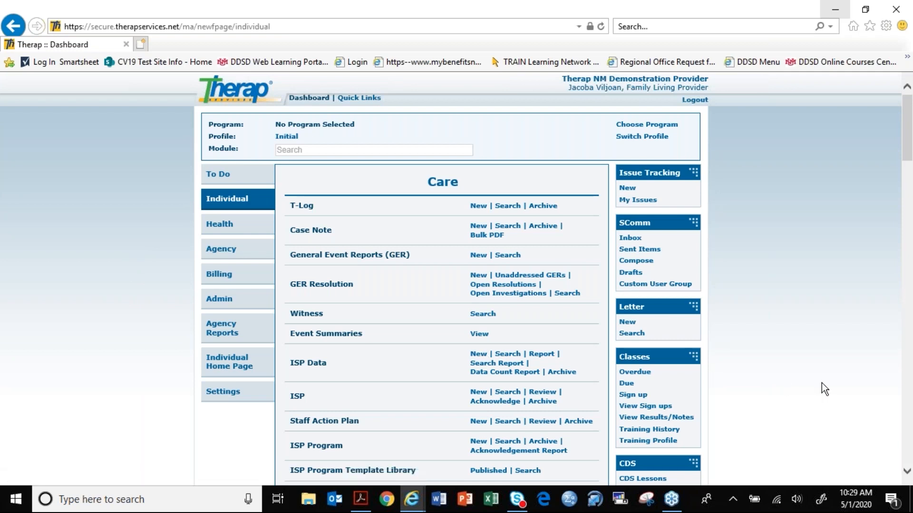
scroll(823, 387, down, 1)
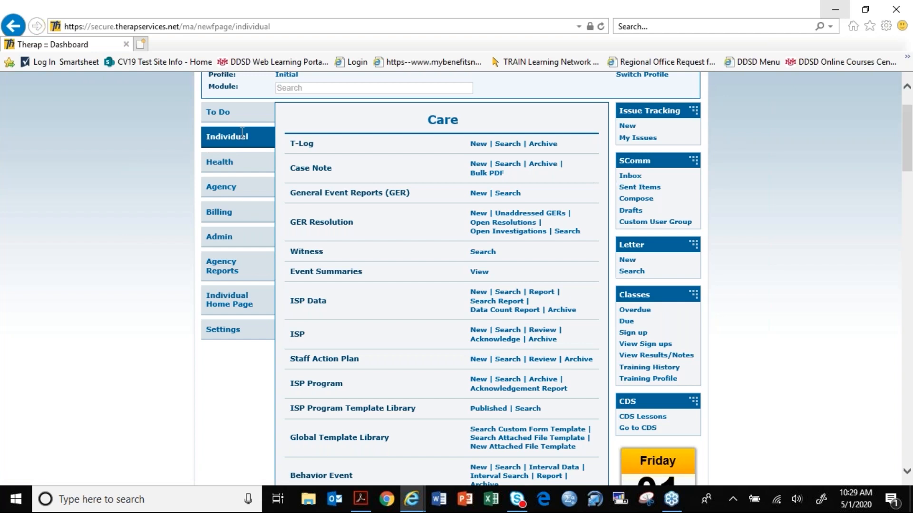
scroll(149, 217, up, 2)
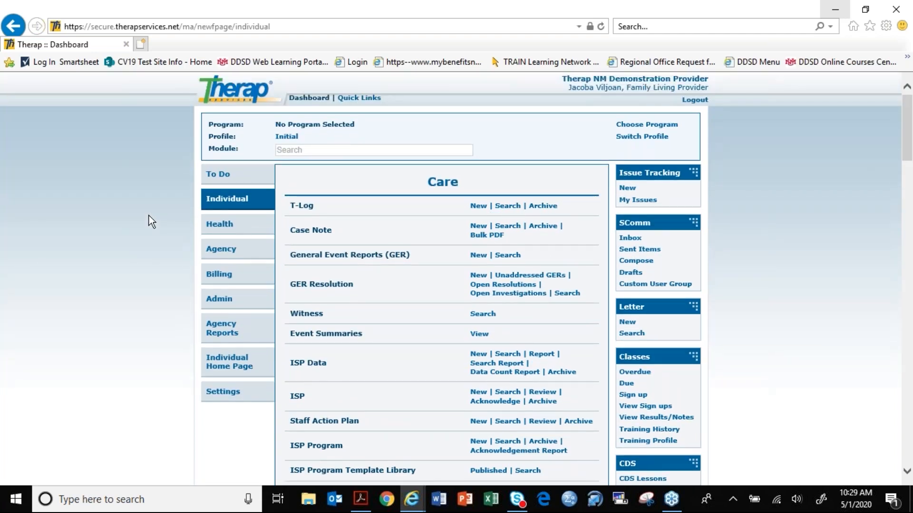
scroll(149, 215, down, 15)
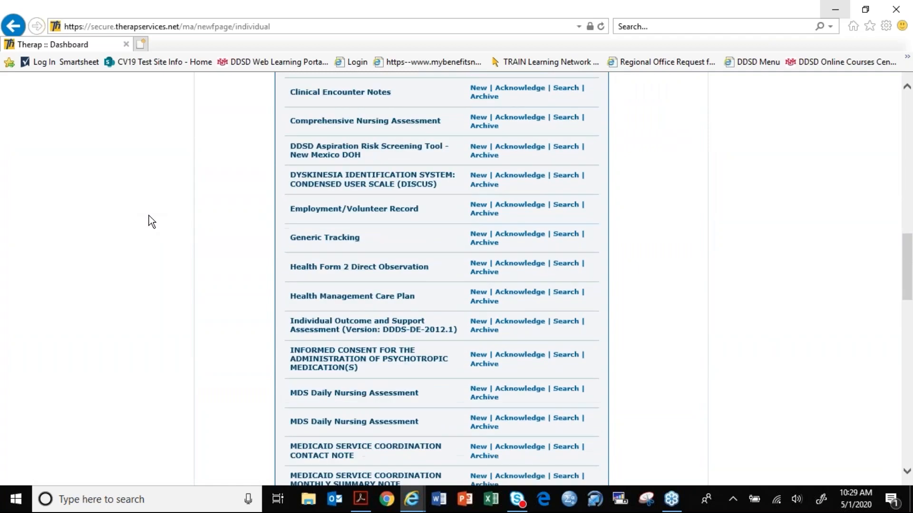
scroll(149, 215, down, 20)
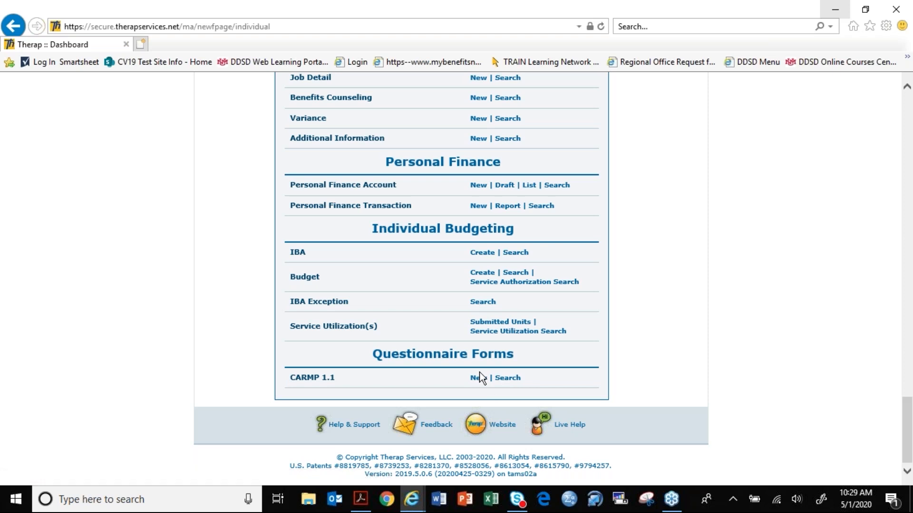
click(506, 381)
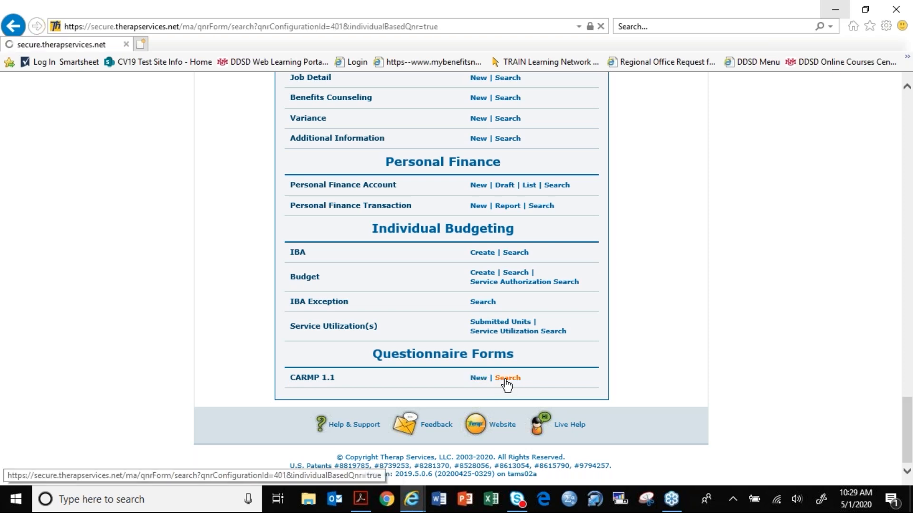
- Search the CARMP 1.1 forms by the demo individual, choosing the suggested match that includes an ID
click(345, 254)
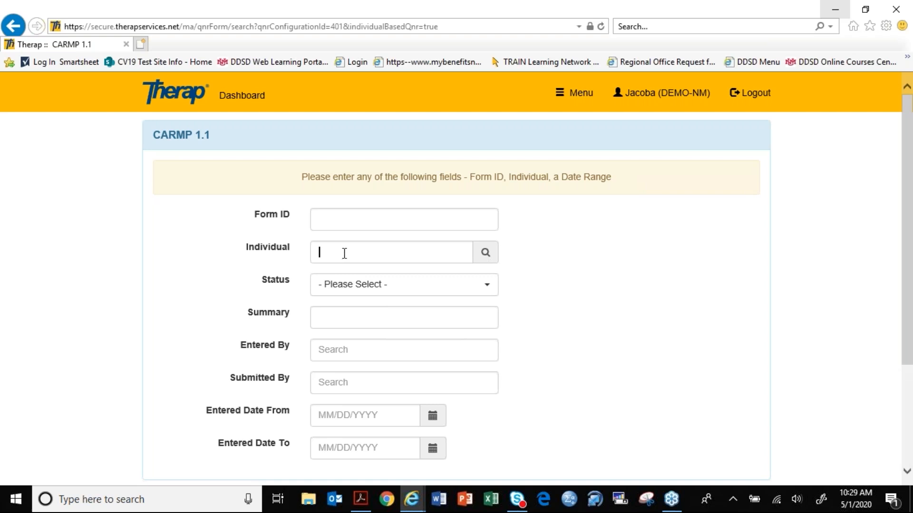
text(KEV)
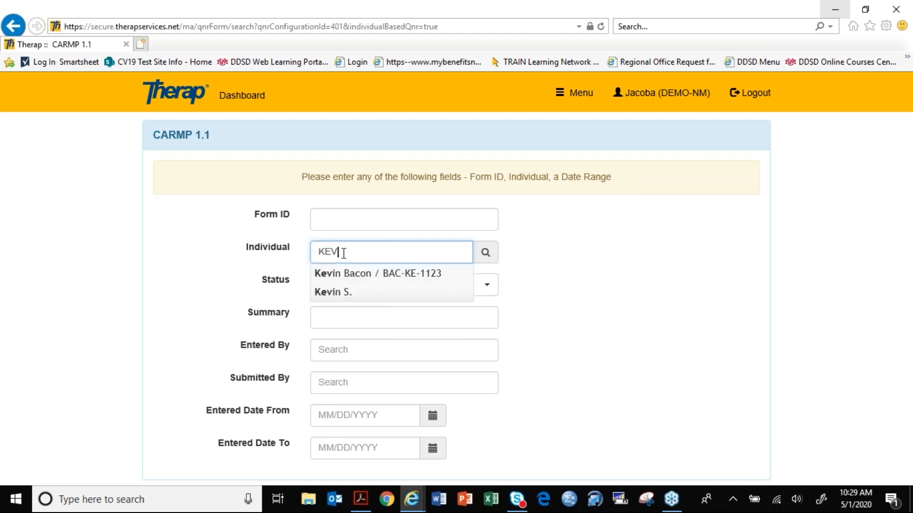
click(350, 273)
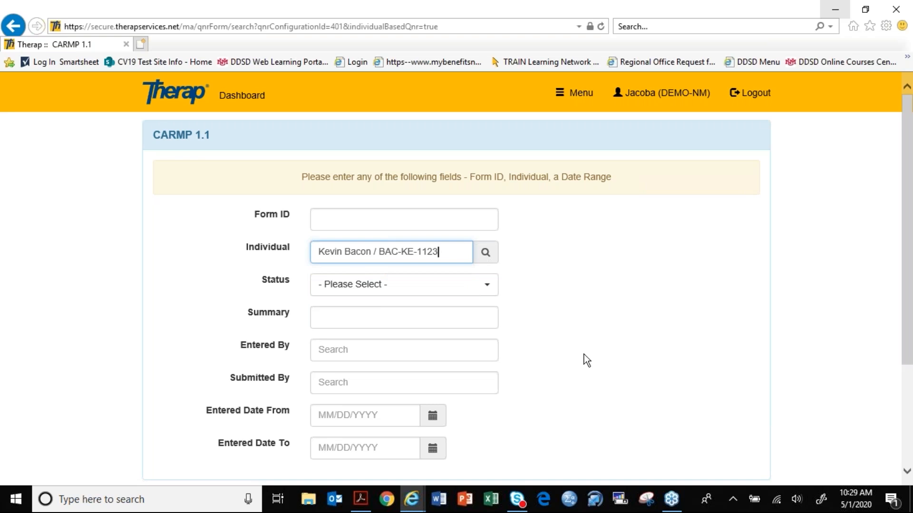
scroll(584, 354, down, 3)
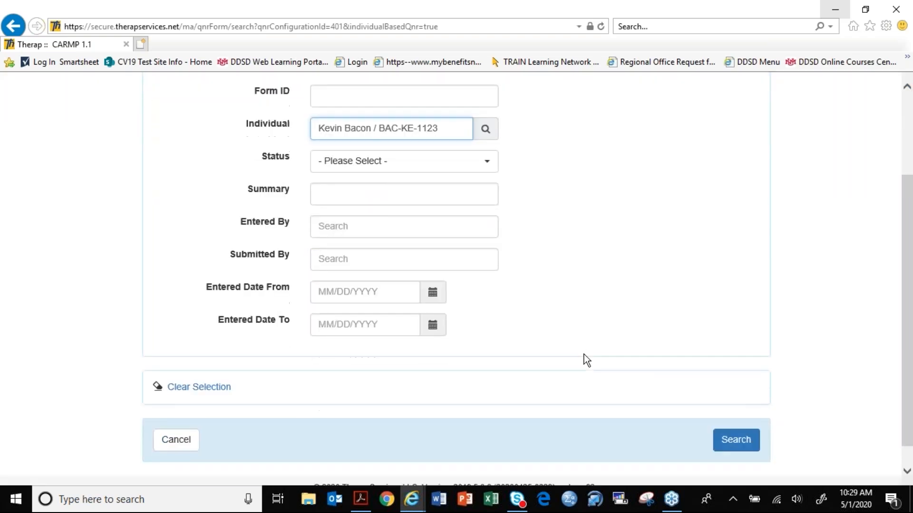
click(745, 440)
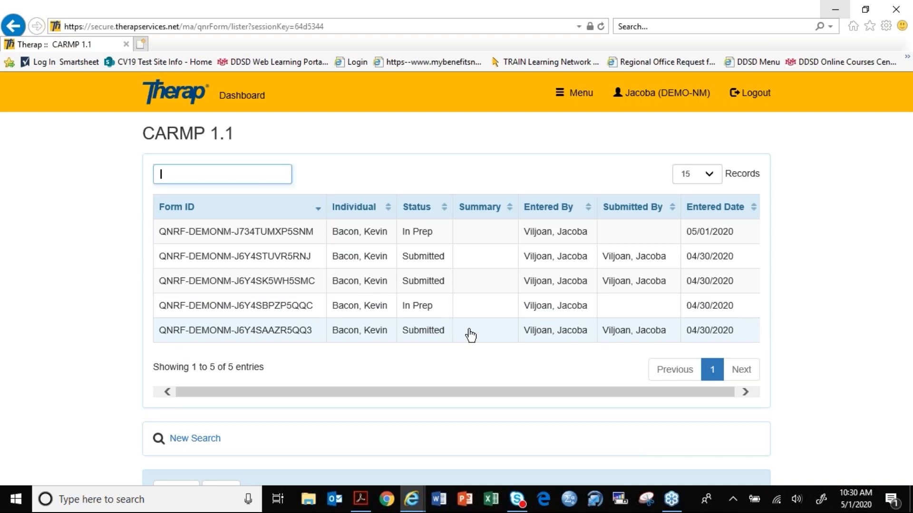
- Open the In Prep form entered 05/01/2020 and reopen its CARMP 1.1 questionnaire for answering
click(429, 233)
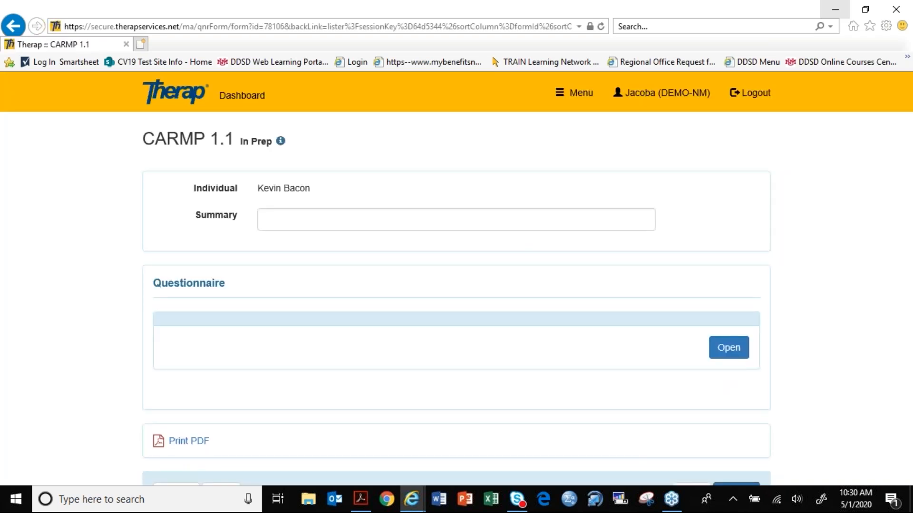
scroll(843, 281, down, 5)
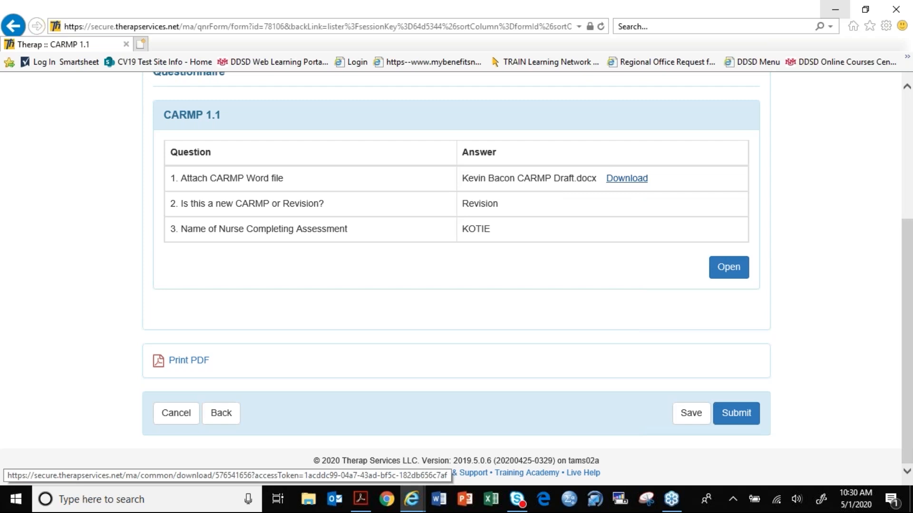
click(728, 270)
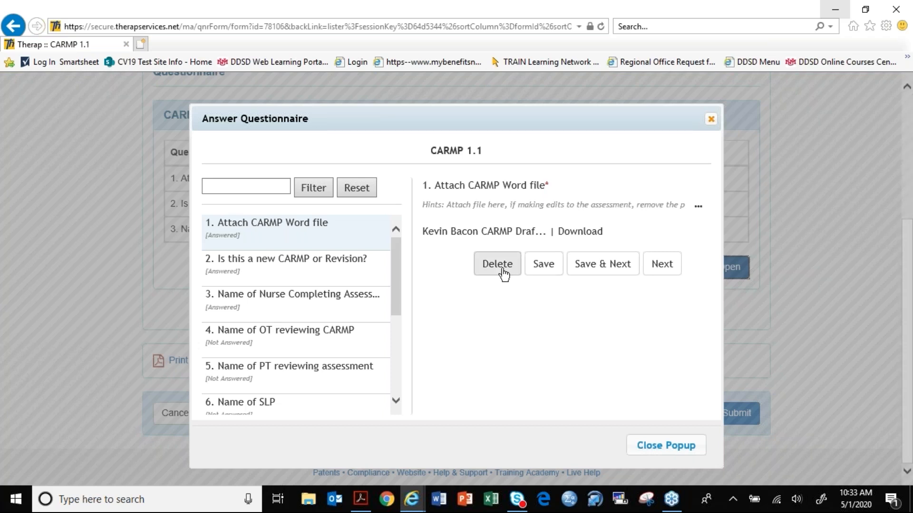
- Delete the file attached to question 1, upload the individual's CARMP Draft Word file from the Desktop in its place, and save the answer
click(503, 272)
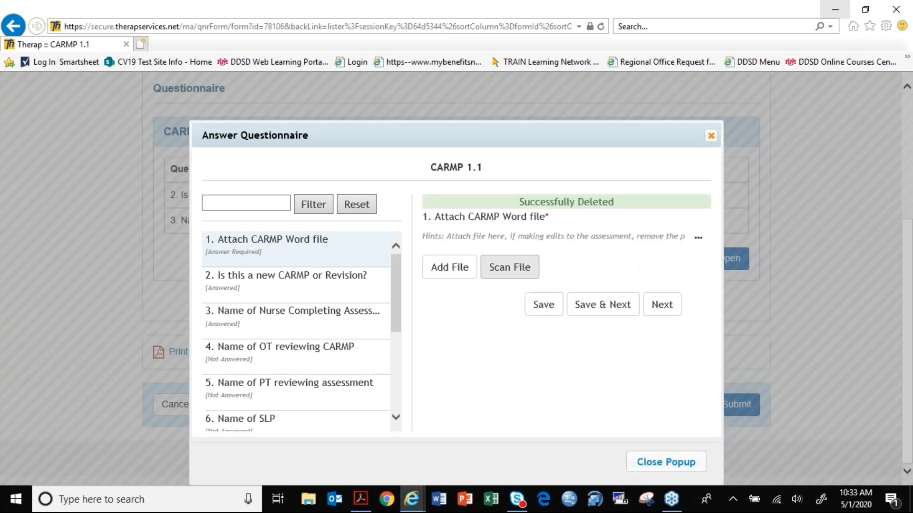
click(460, 272)
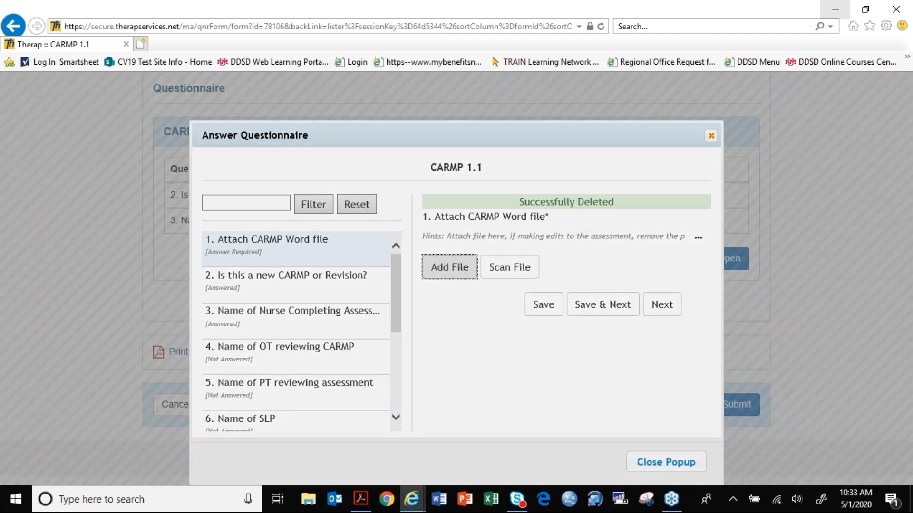
click(635, 214)
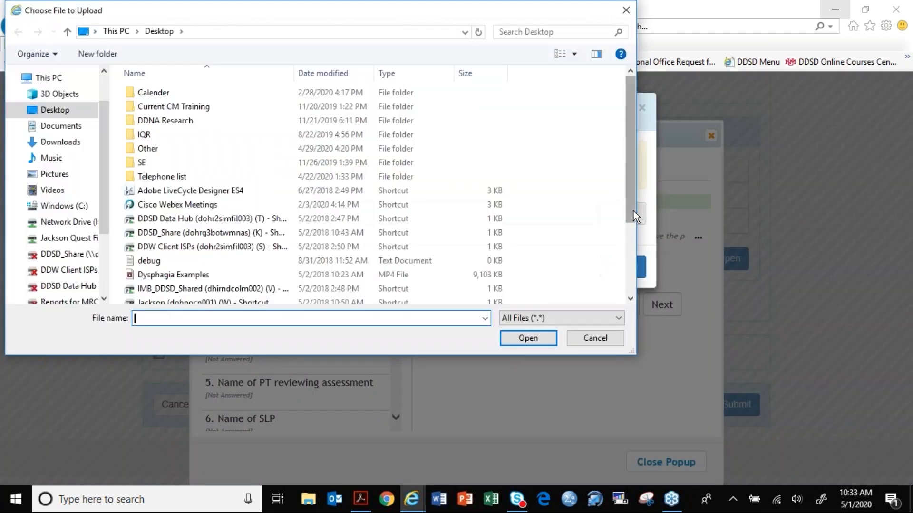
scroll(269, 233, down, 3)
double_click(224, 243)
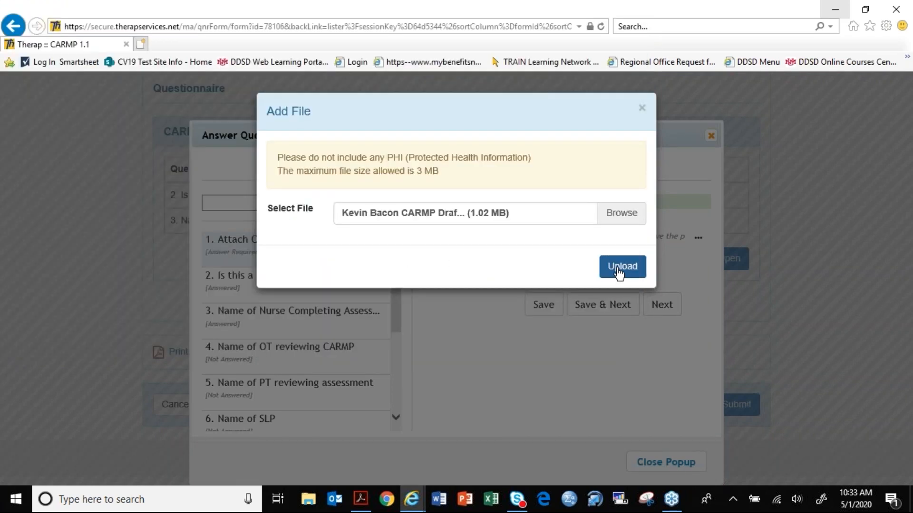
click(618, 272)
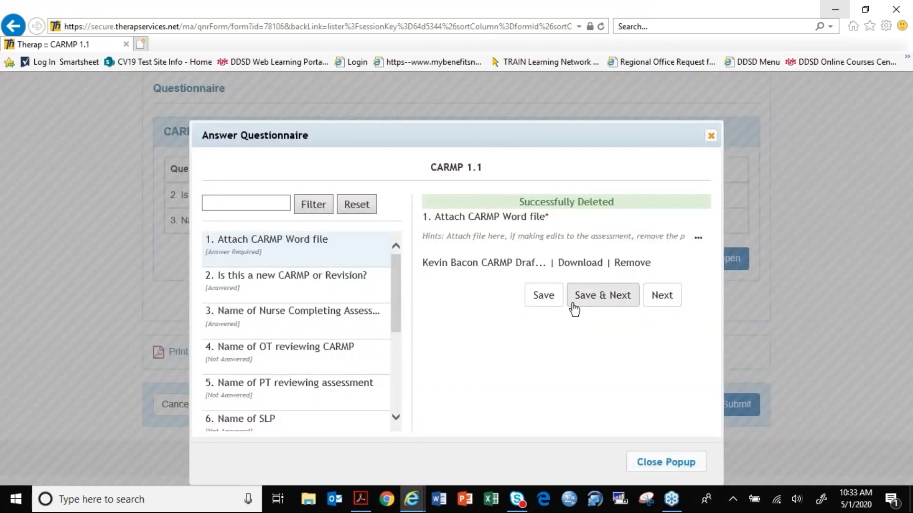
click(551, 305)
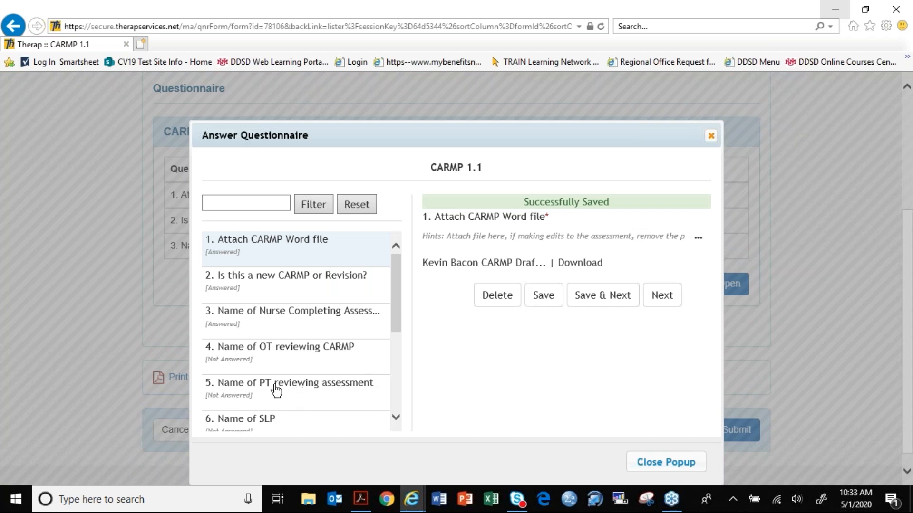
- Answer question 5 with the name of the reviewing PT in capital letters and save the answer
scroll(395, 310, down, 3)
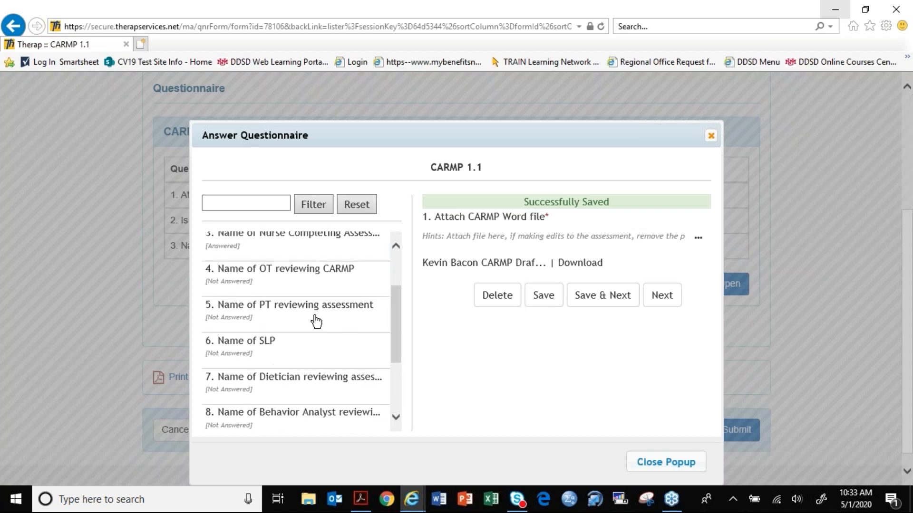
click(303, 311)
click(448, 253)
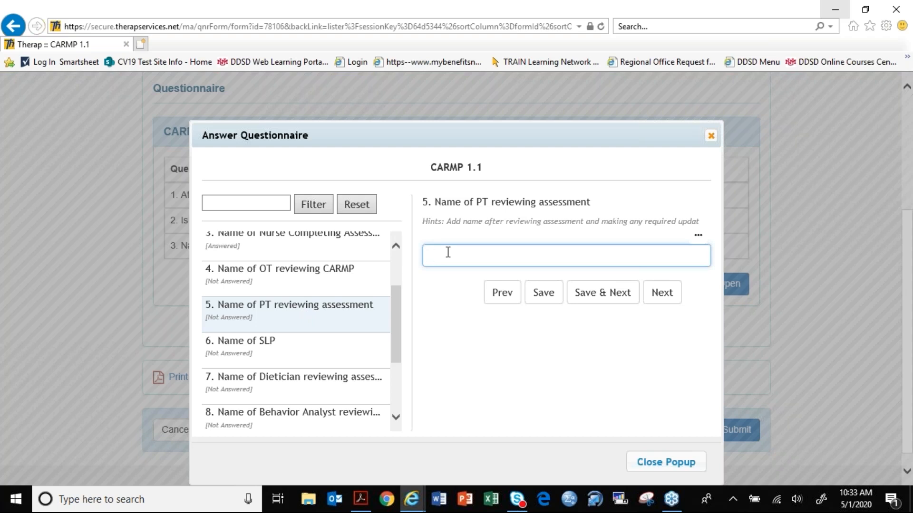
text(mARY bETH)
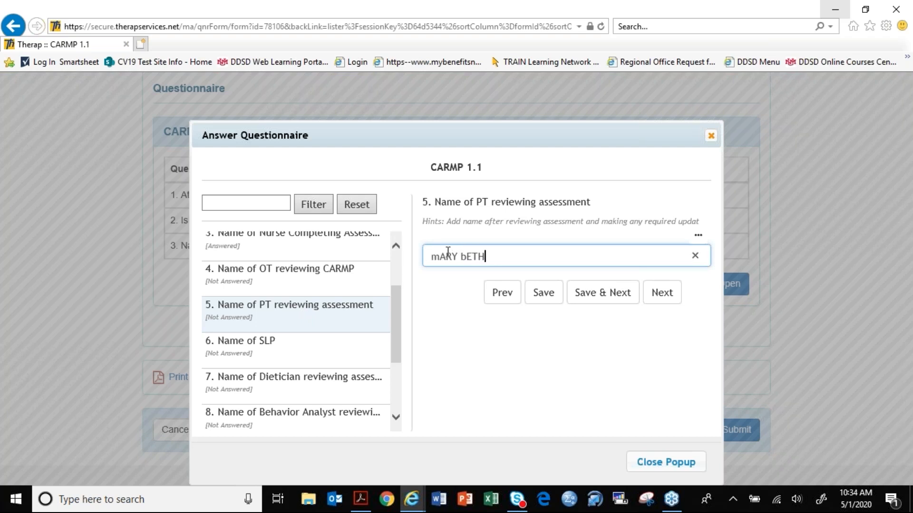
key(BackSpace)
key(BackSpace)
key(BackSpace)
key(BackSpace)
key(BackSpace)
key(BackSpace)
key(BackSpace)
key(BackSpace)
key(BackSpace)
text(MARY BETH)
click(556, 294)
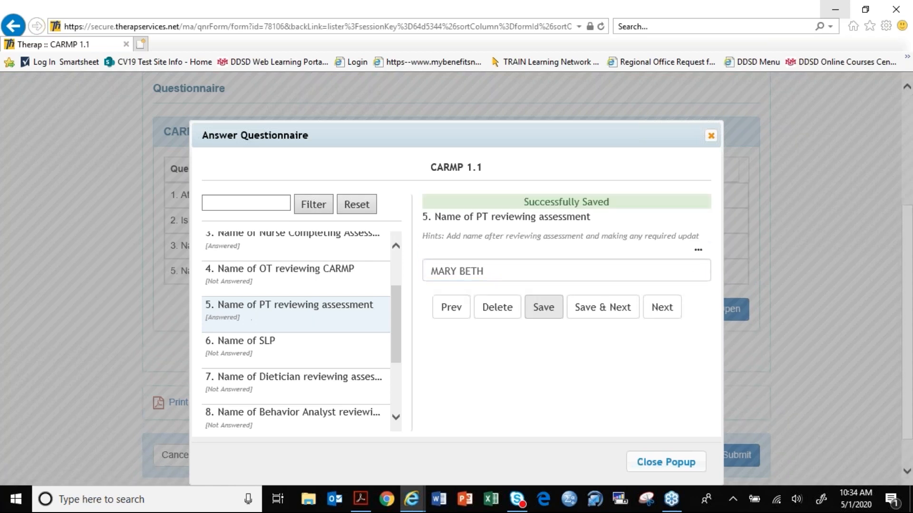
- Answer question 9 with the name of the reviewing Case Manager in capital letters and save the answer
scroll(561, 412, down, 1)
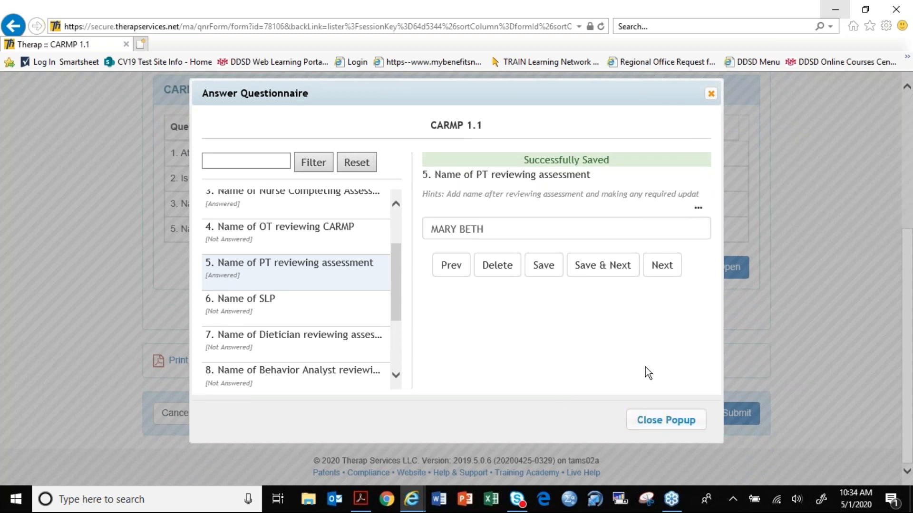
drag(393, 297, 440, 370)
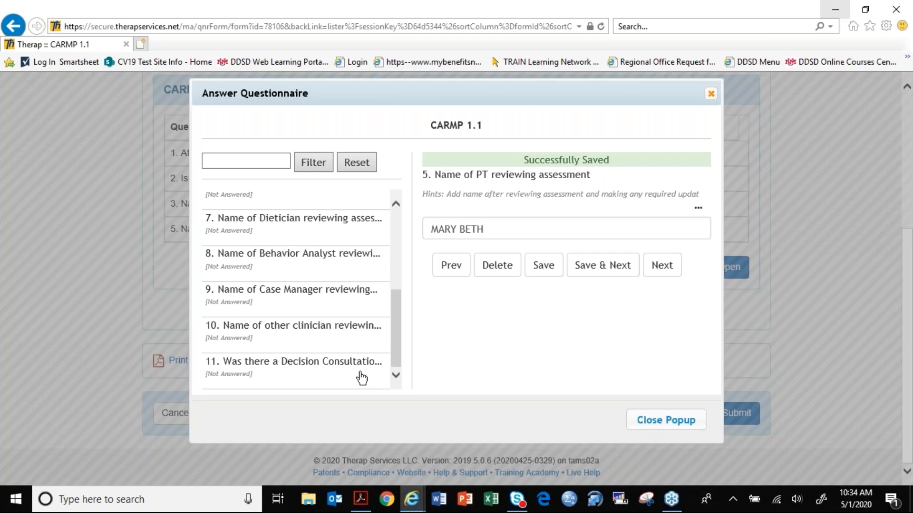
click(353, 300)
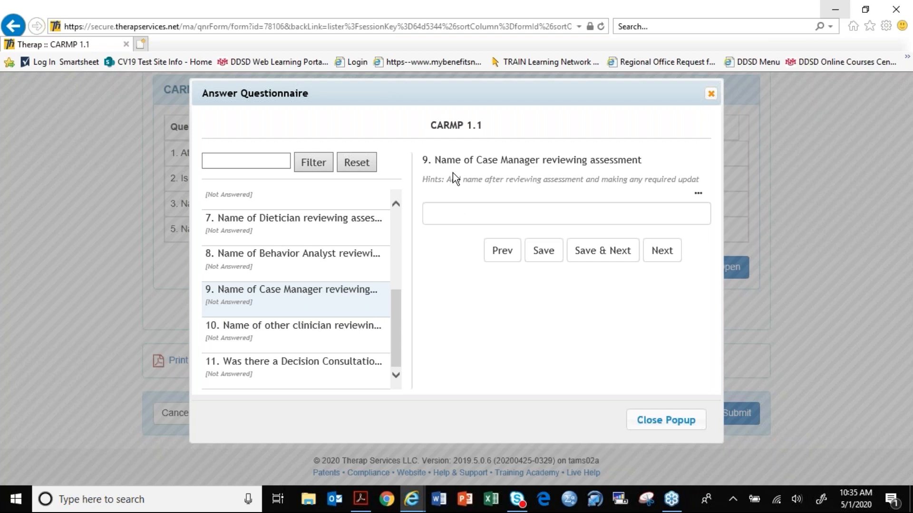
click(473, 213)
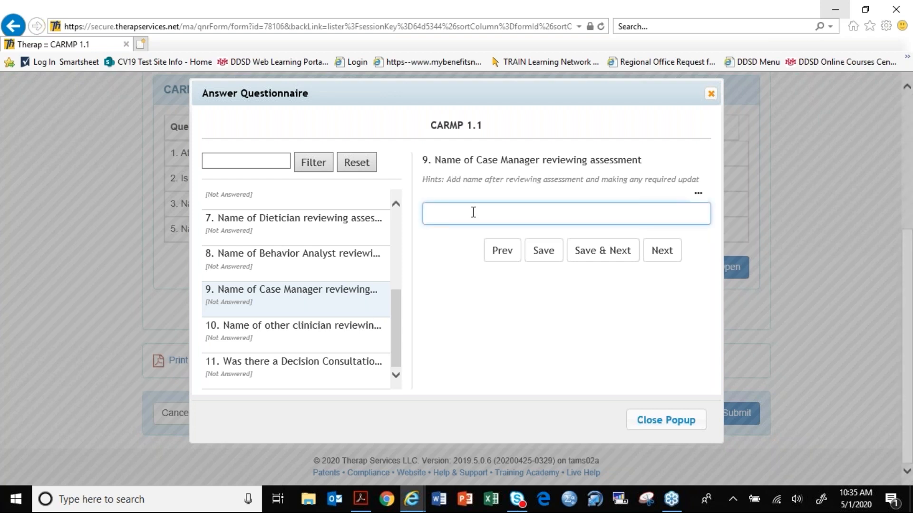
text(gABY)
key(BackSpace)
key(BackSpace)
key(BackSpace)
key(BackSpace)
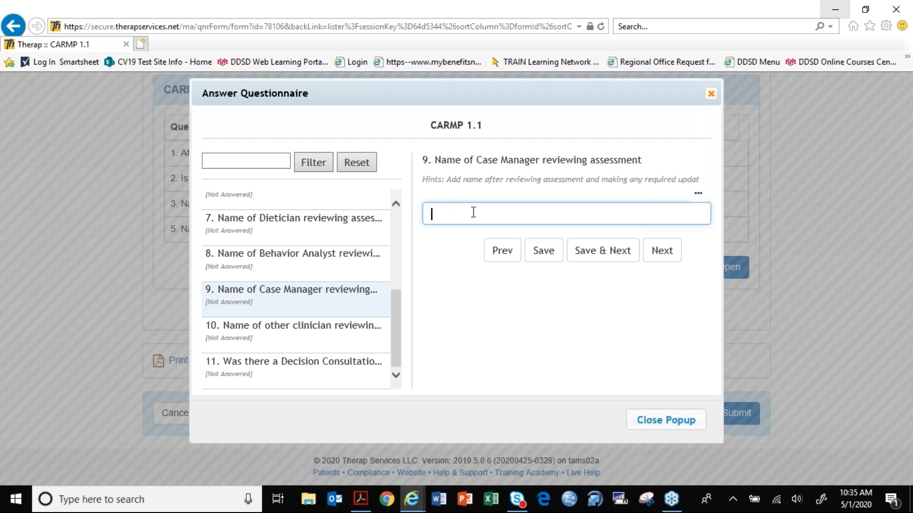
text(GABY)
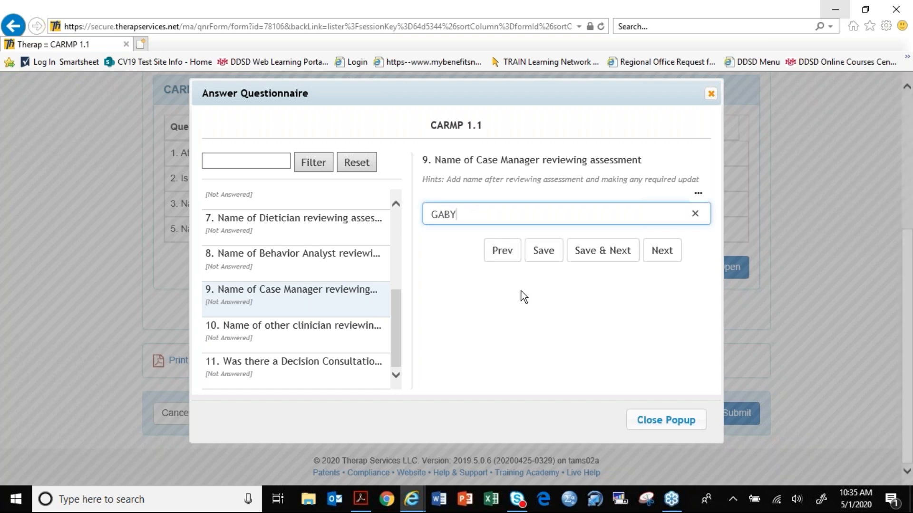
click(550, 255)
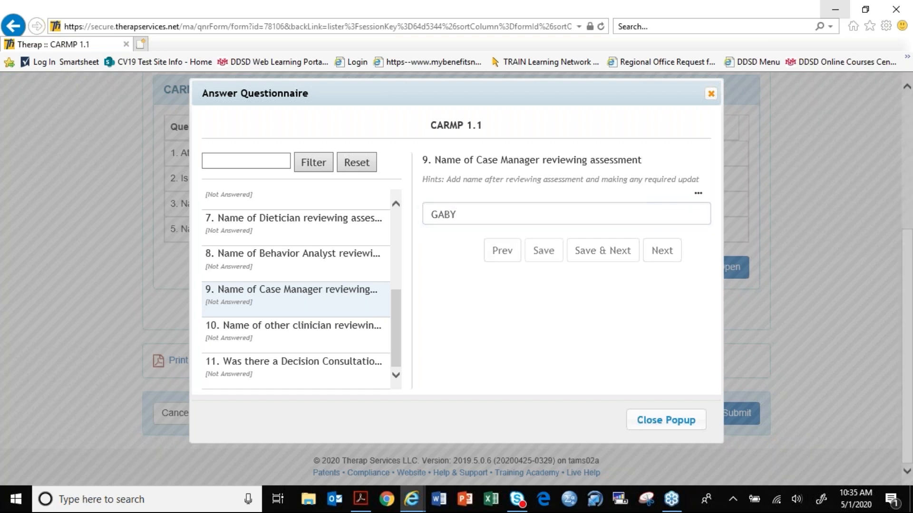
- Answer No to question 11 about a completed Decision Consultation Form and save the answer
click(368, 369)
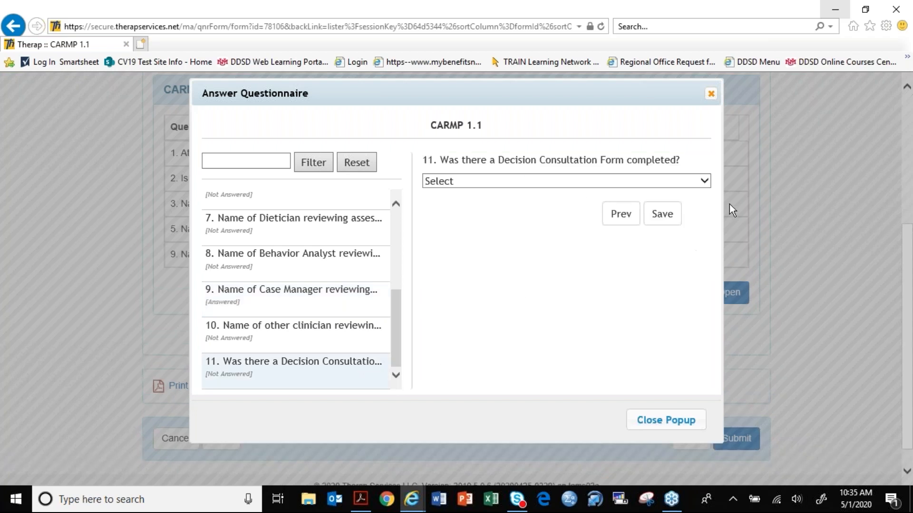
click(705, 180)
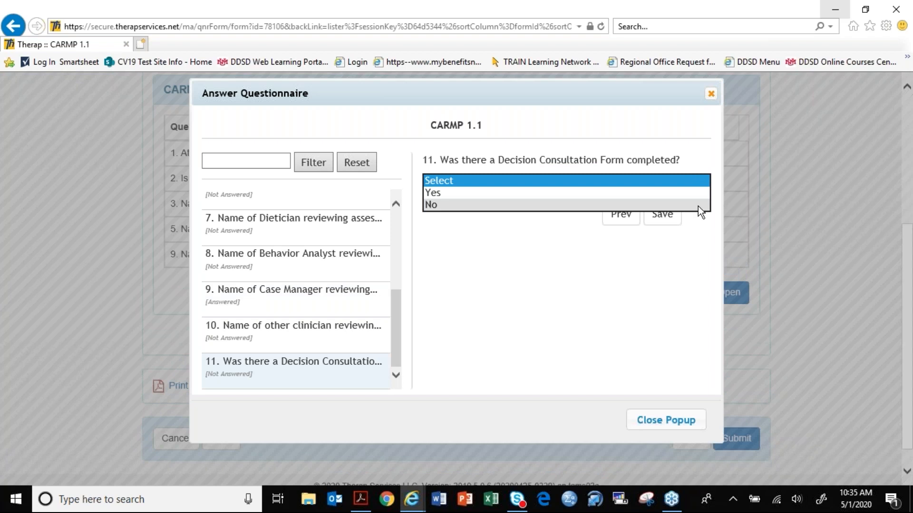
click(698, 206)
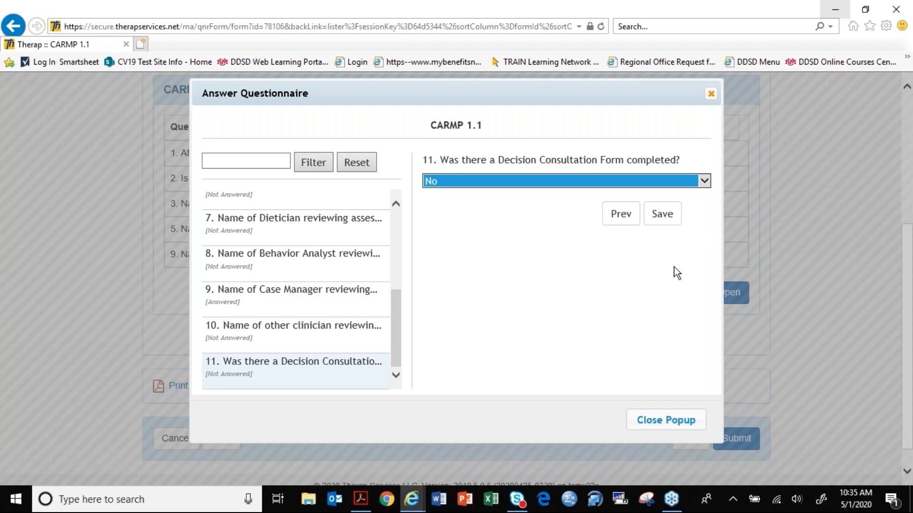
click(661, 218)
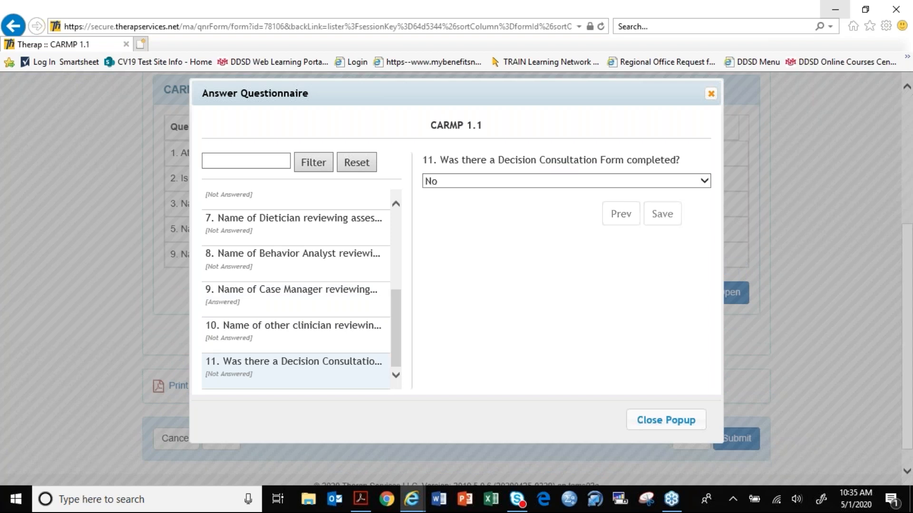
- Close the questionnaire, acknowledge the save reminder, and submit the CARMP 1.1 form
click(648, 424)
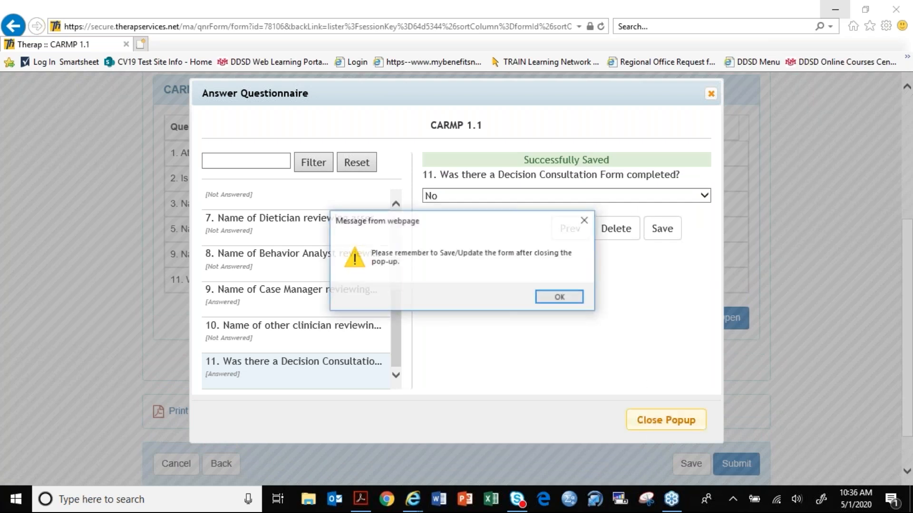
click(567, 298)
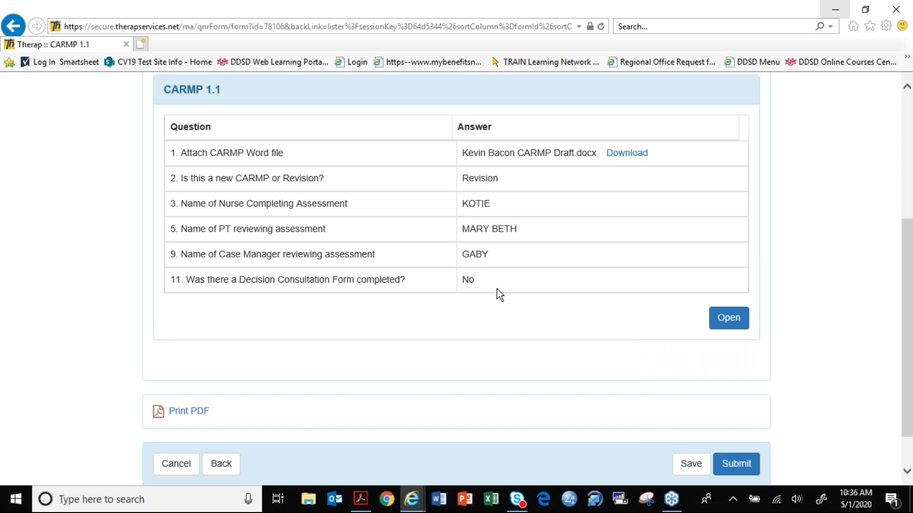
scroll(498, 289, down, 1)
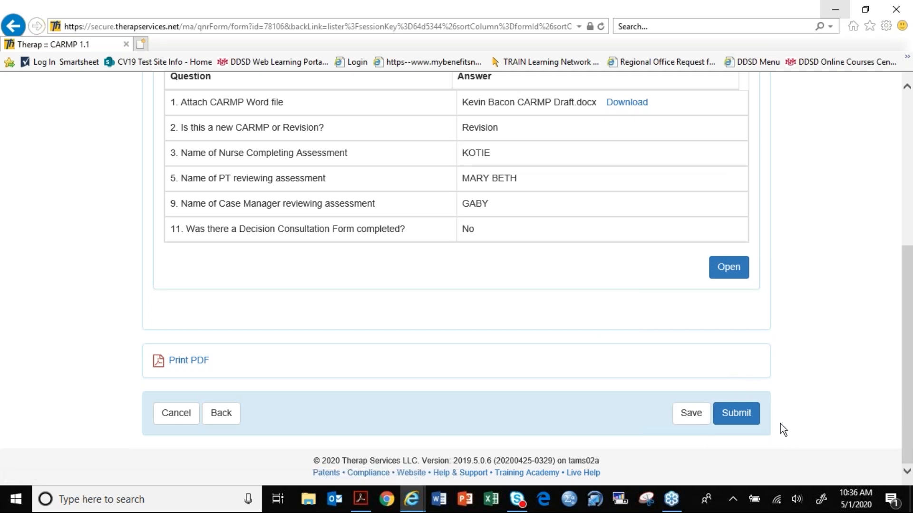
click(737, 418)
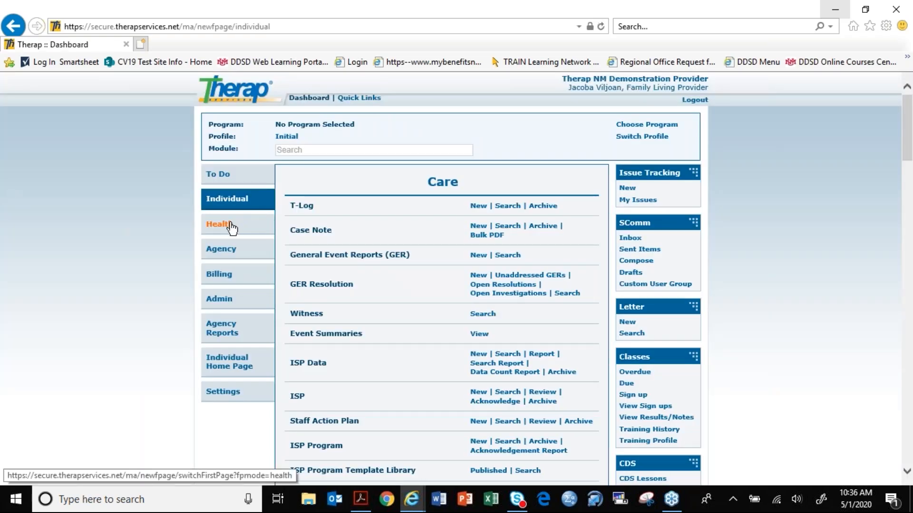
- Open the individual's CARMP Draft document from the Desktop folder in Word, closing File Explorer and the Document Recovery list
click(303, 502)
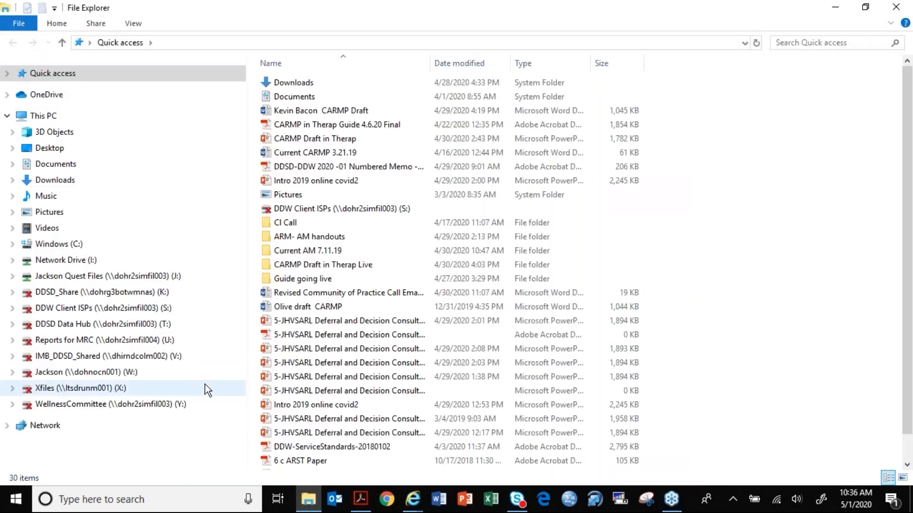
click(83, 149)
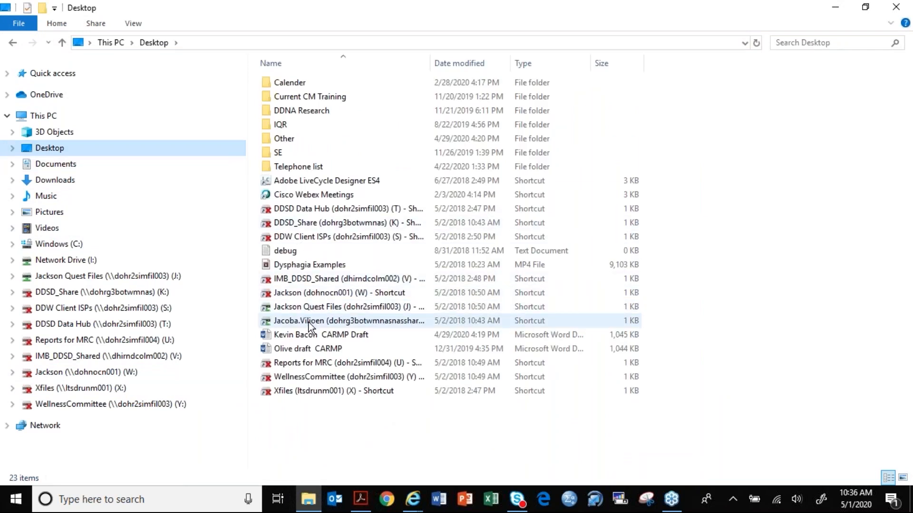
click(311, 335)
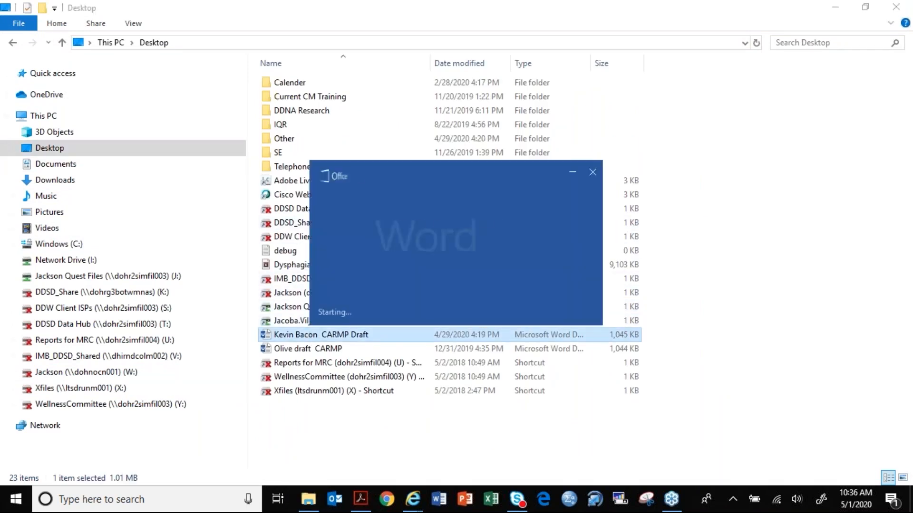
click(903, 7)
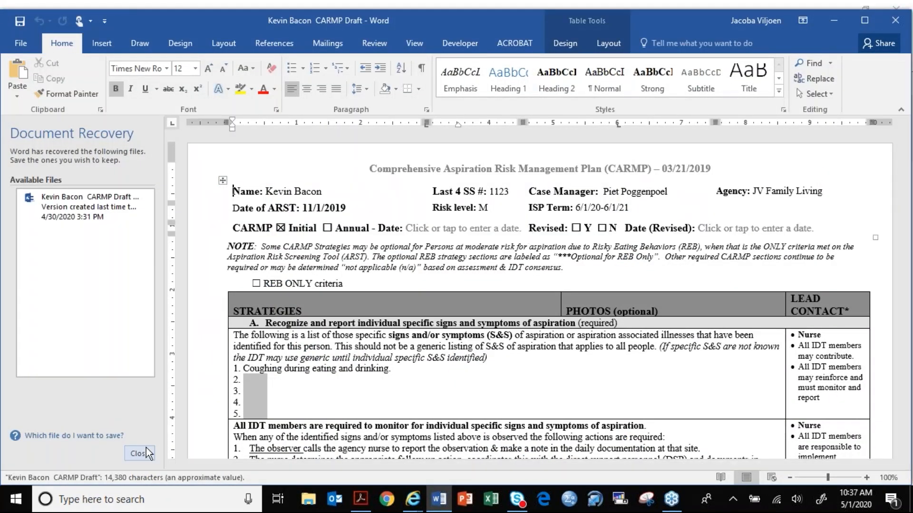
click(140, 453)
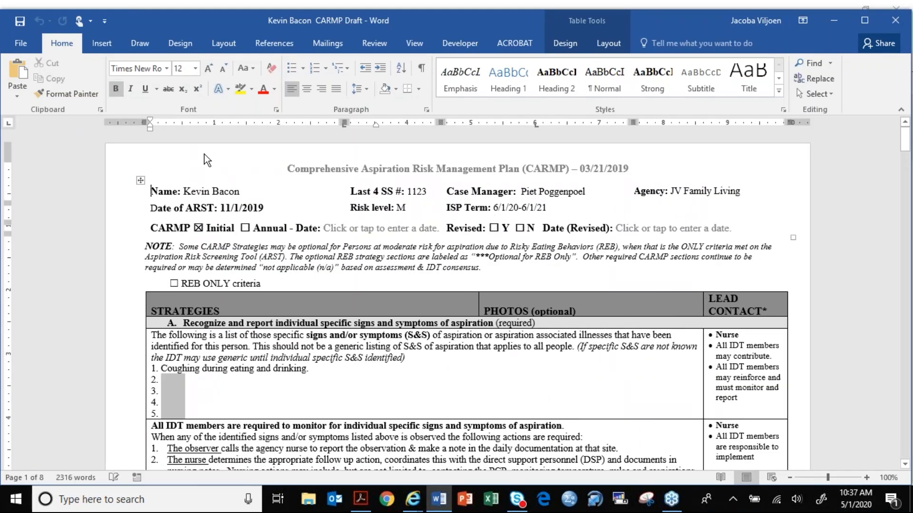
- Start saving the draft under a new name on the Desktop, adding "RN LPN PT CM" to the end of its file name
click(30, 48)
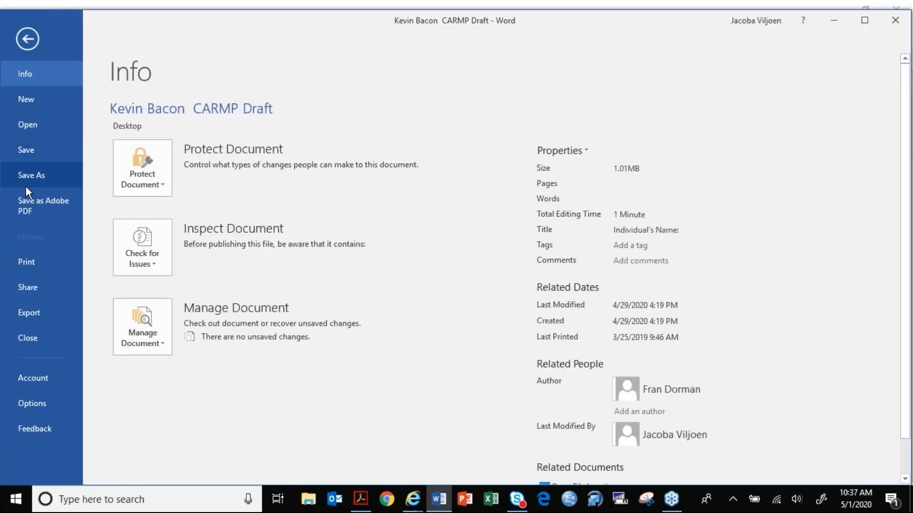
click(33, 175)
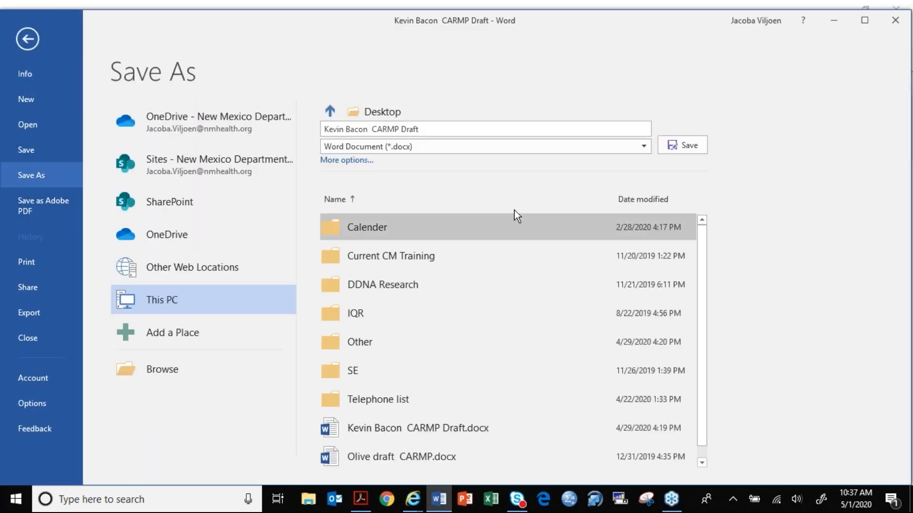
click(487, 128)
click(488, 129)
text(RN LPN PT CM)
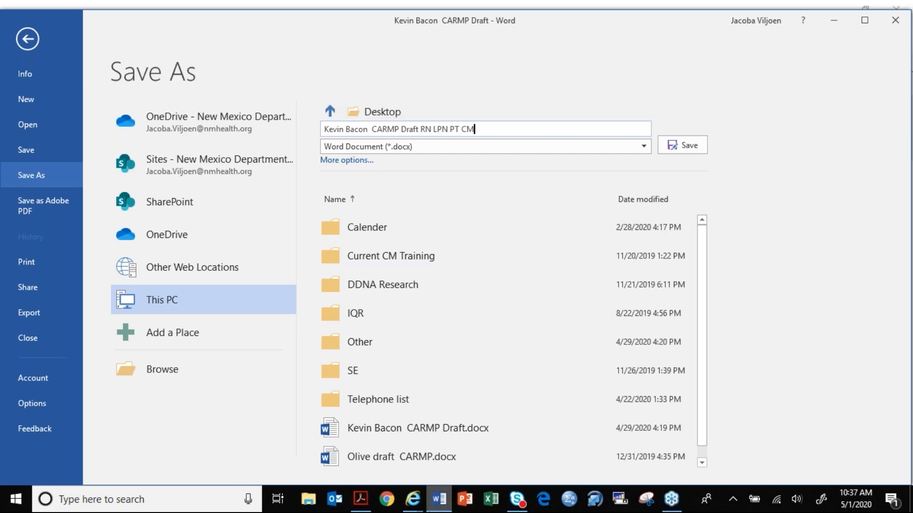
- Switch back to the Therap dashboard in Internet Explorer
click(413, 499)
click(436, 460)
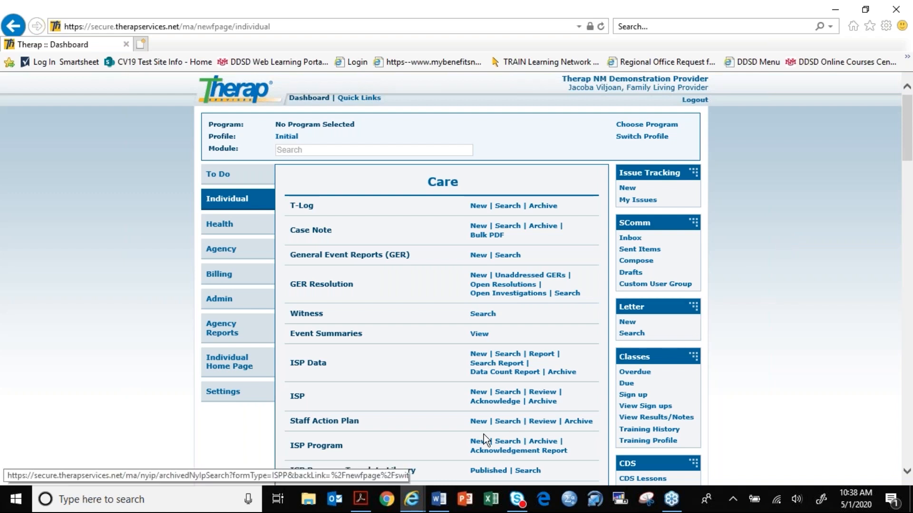
mouse_move(374, 500)
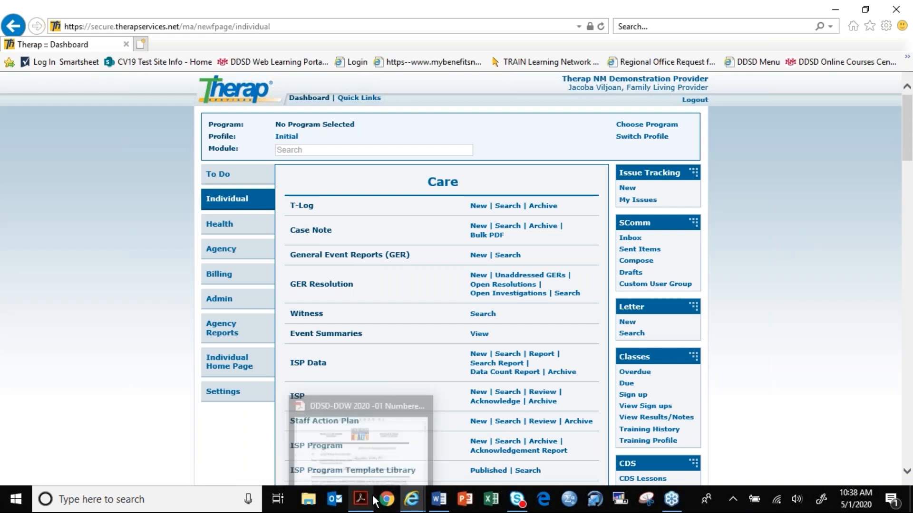
- Open the recent "CARMP Draft in Therap" presentation in PowerPoint and start its slide show from the first slide
click(466, 500)
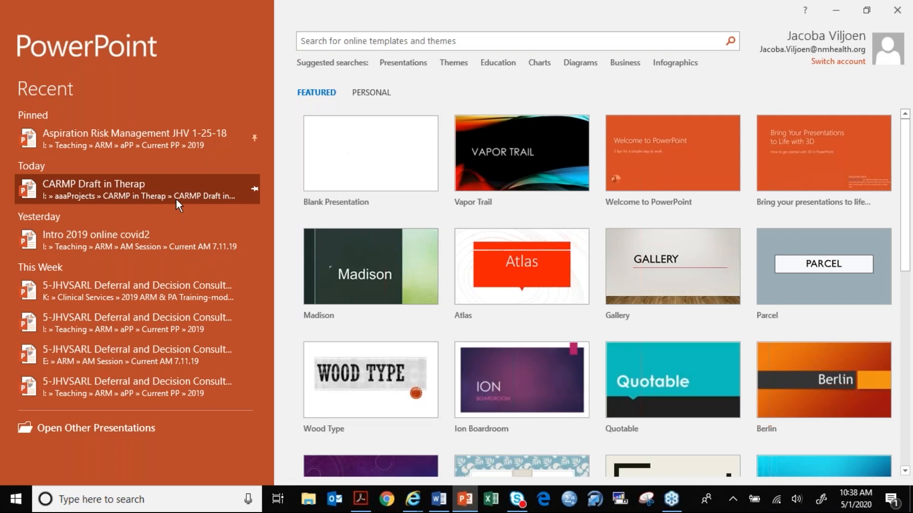
click(176, 198)
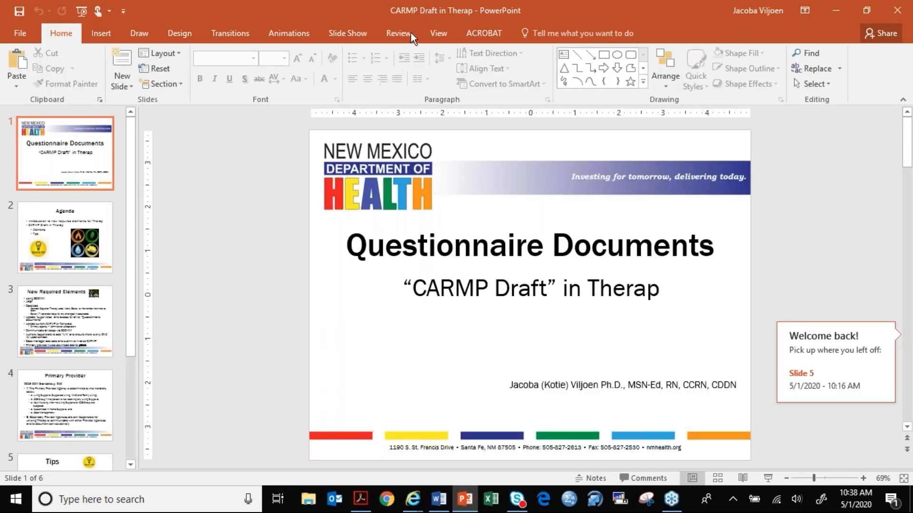
click(353, 37)
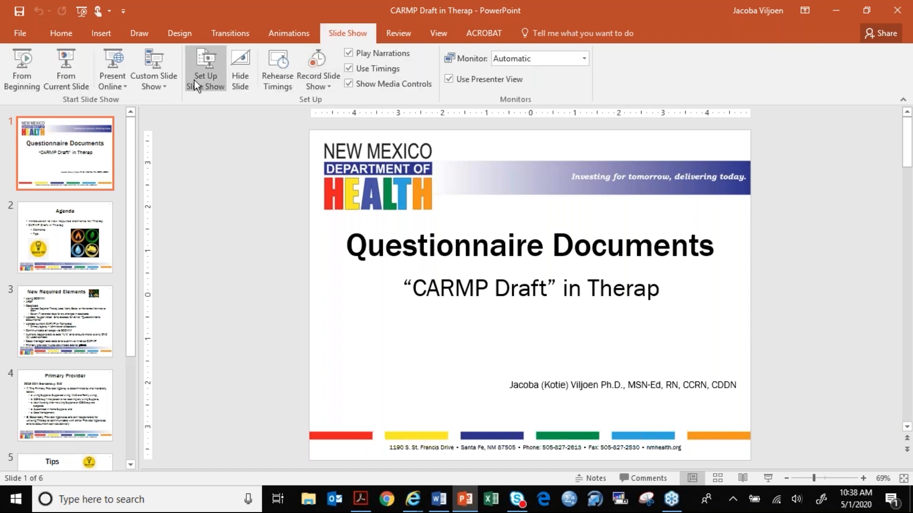
click(23, 78)
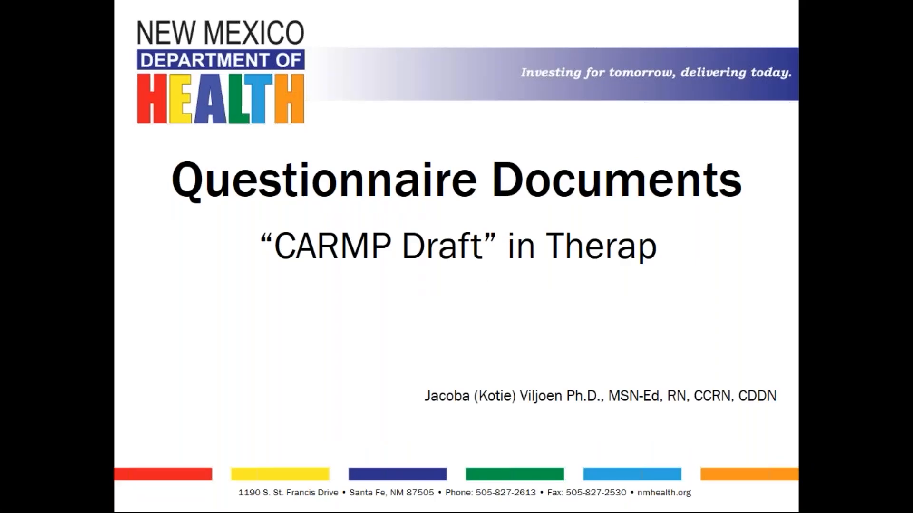
- Move through the slide show to the Tips slide, just before the question-mark slide
click(378, 321)
click(378, 320)
click(378, 321)
click(378, 321)
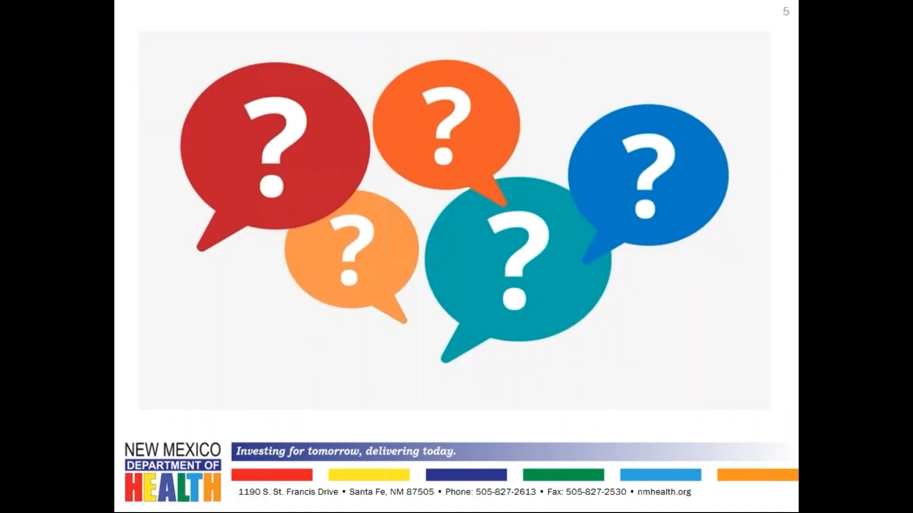
key(Left)
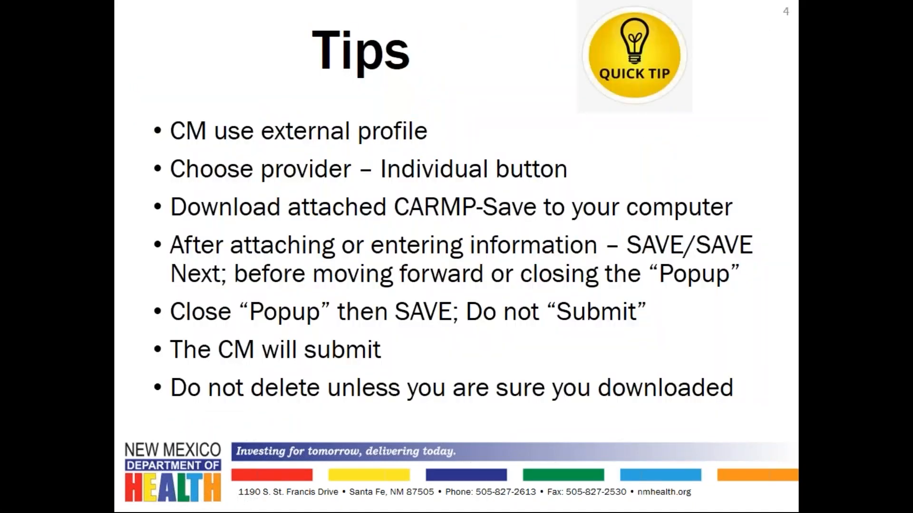
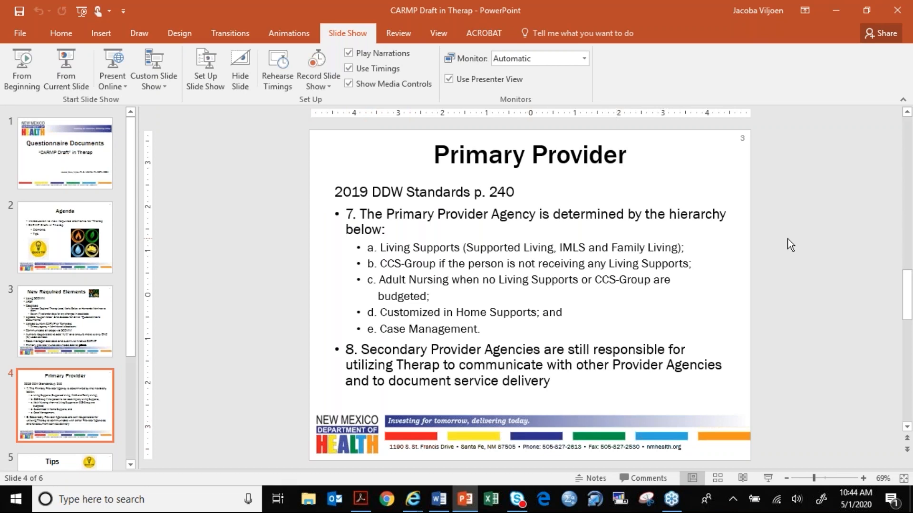
- Switch to the Therap dashboard in Internet Explorer and open the search for CARMP 1.1 questionnaire forms
click(413, 500)
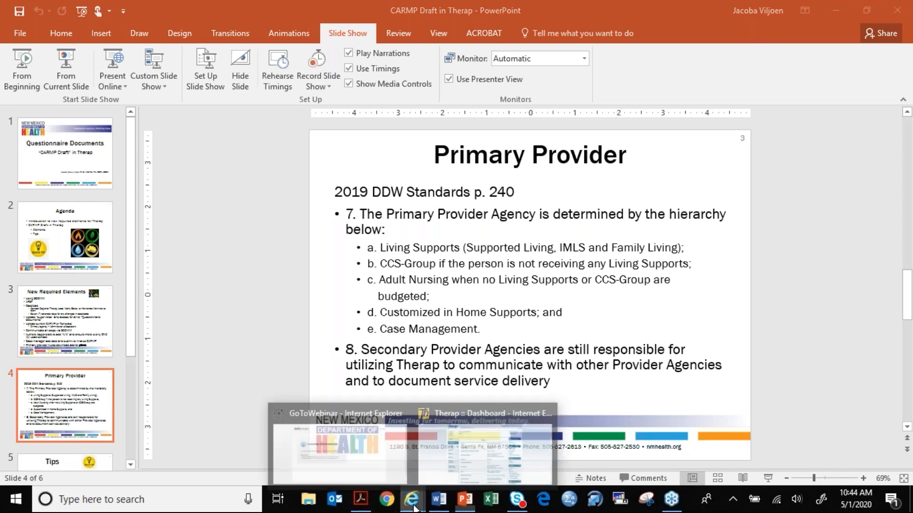
click(460, 443)
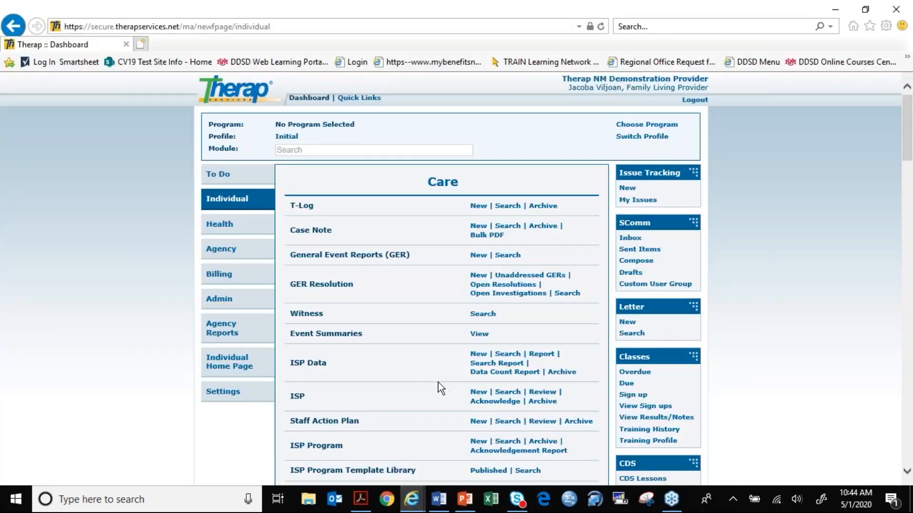
scroll(438, 388, down, 5)
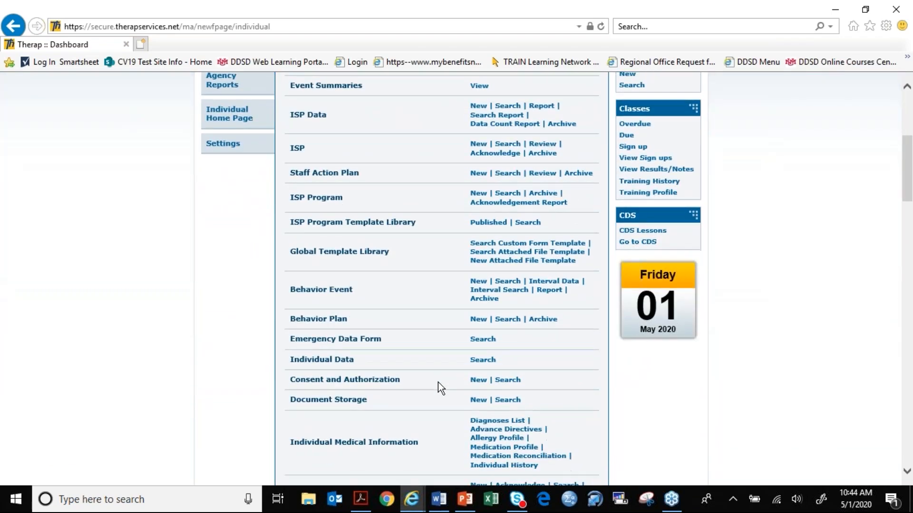
scroll(438, 382, down, 4)
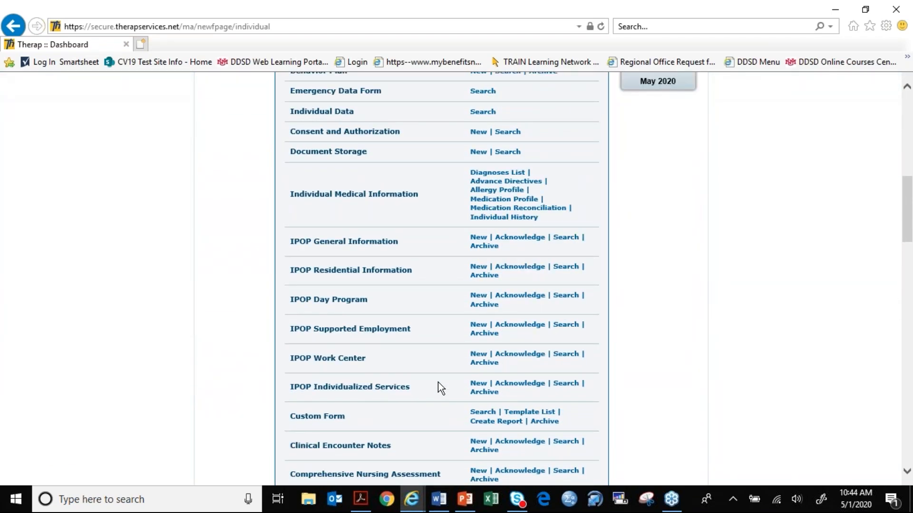
scroll(438, 382, down, 5)
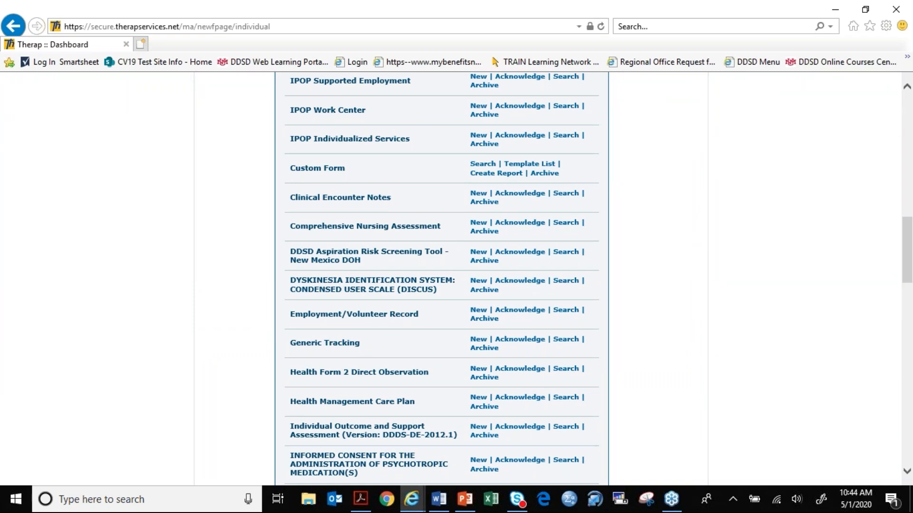
scroll(439, 389, down, 20)
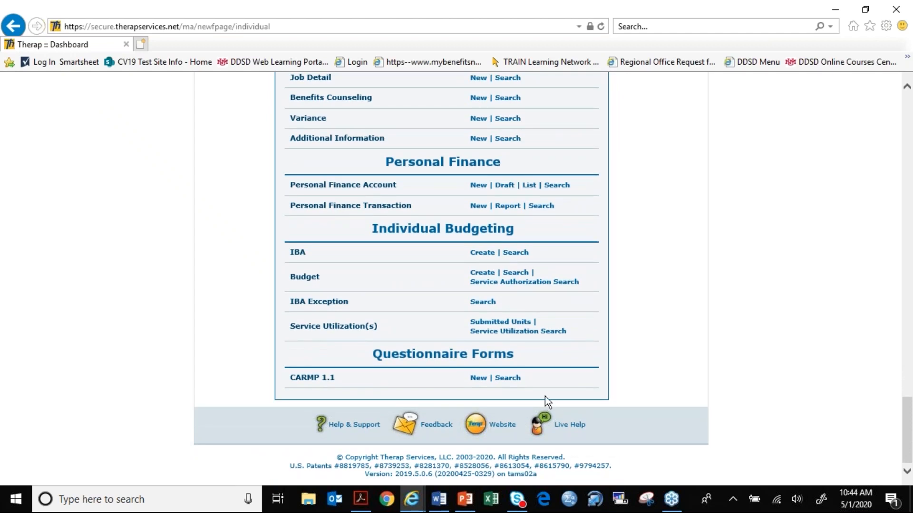
click(515, 378)
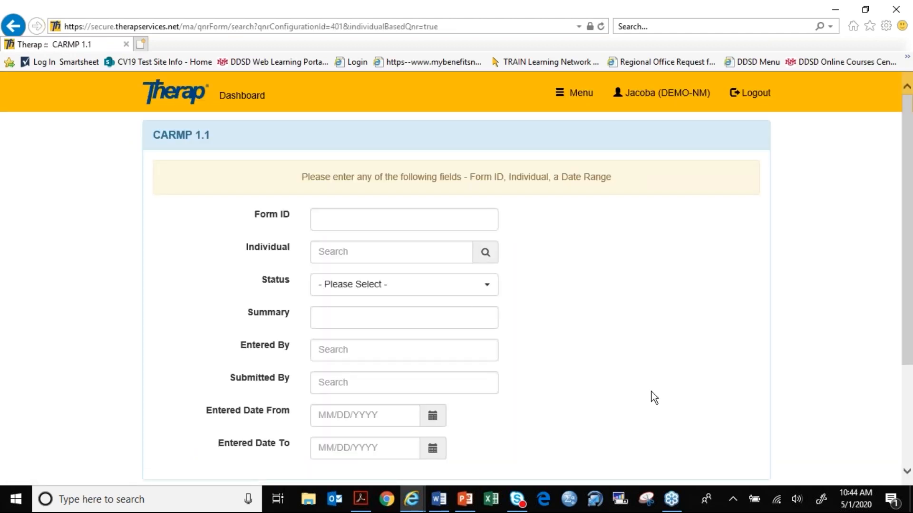
- Search the CARMP 1.1 forms for the demo individual, filling in the individual's name
click(328, 253)
text(KEVIN)
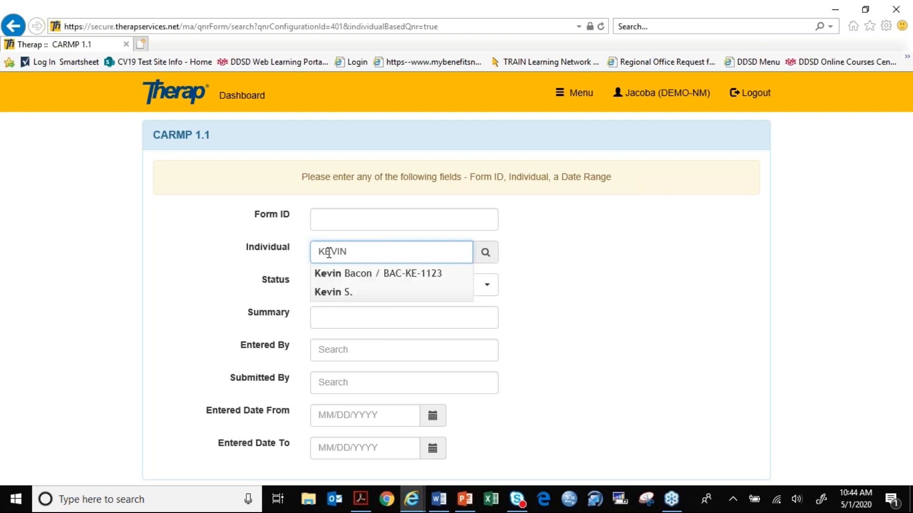
click(369, 274)
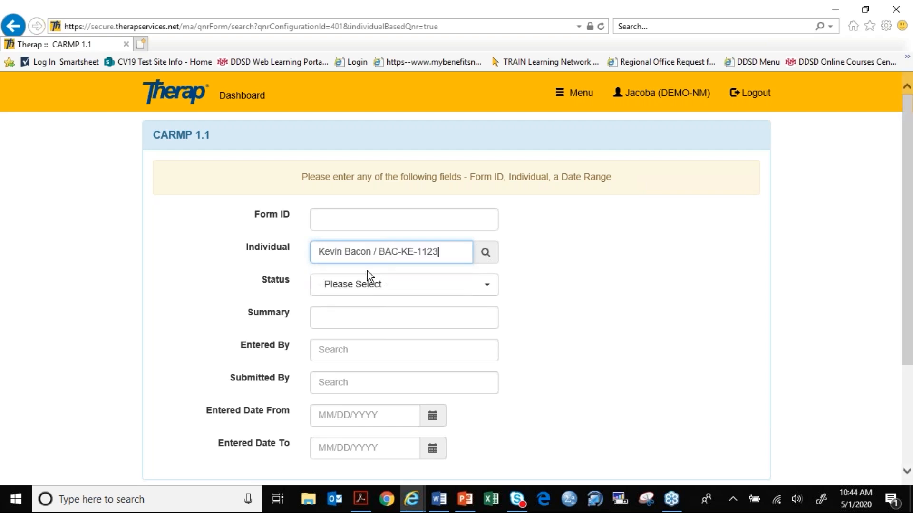
scroll(563, 292, down, 3)
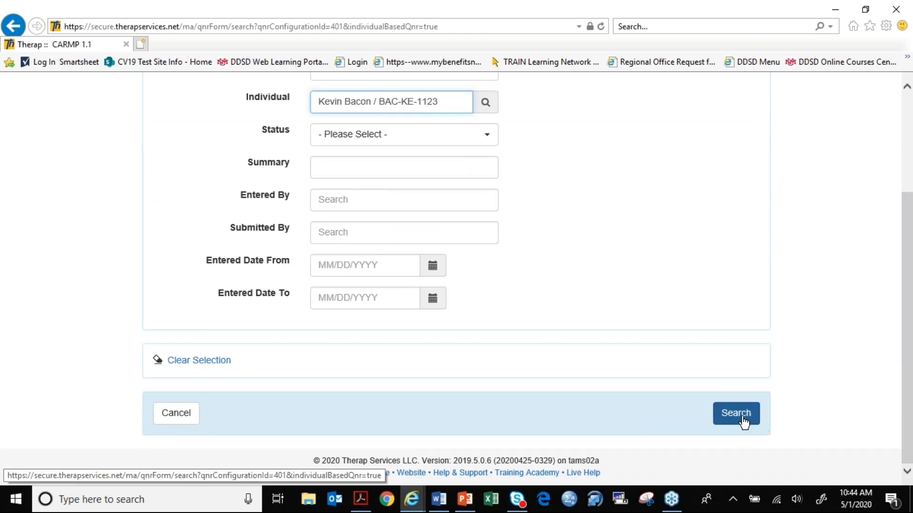
click(743, 419)
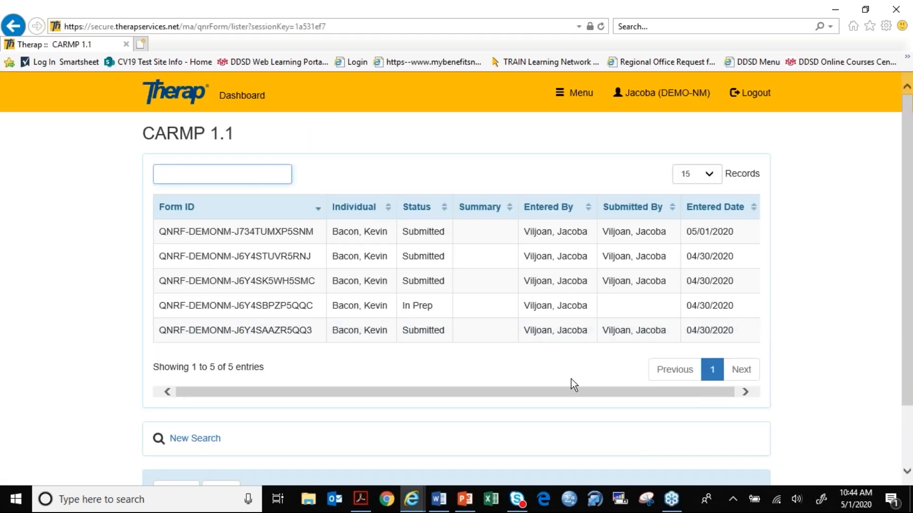
- Open the individual's In Prep CARMP 1.1 form and review its questions and answers
click(432, 307)
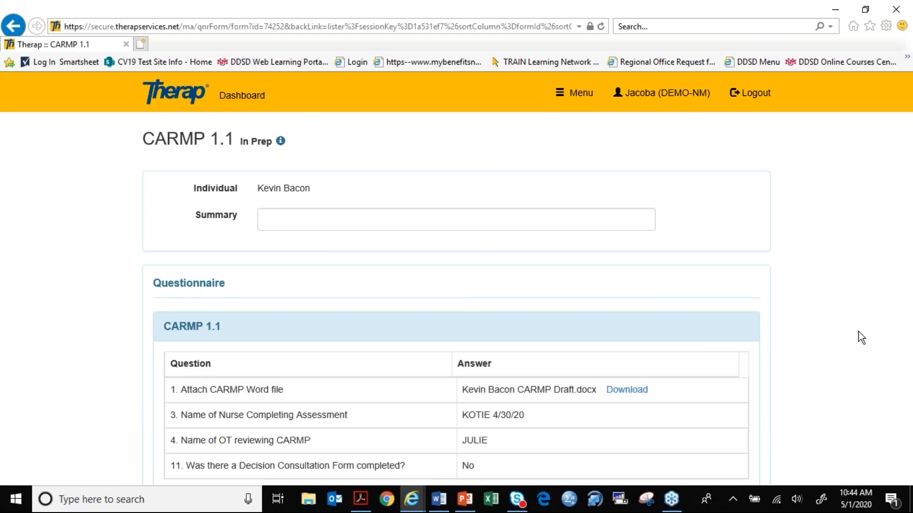
scroll(858, 332, down, 5)
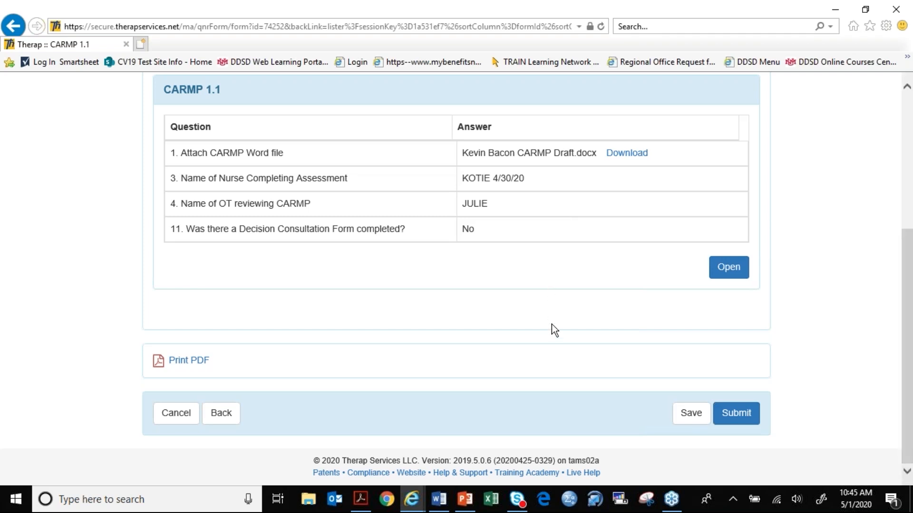
scroll(551, 325, up, 1)
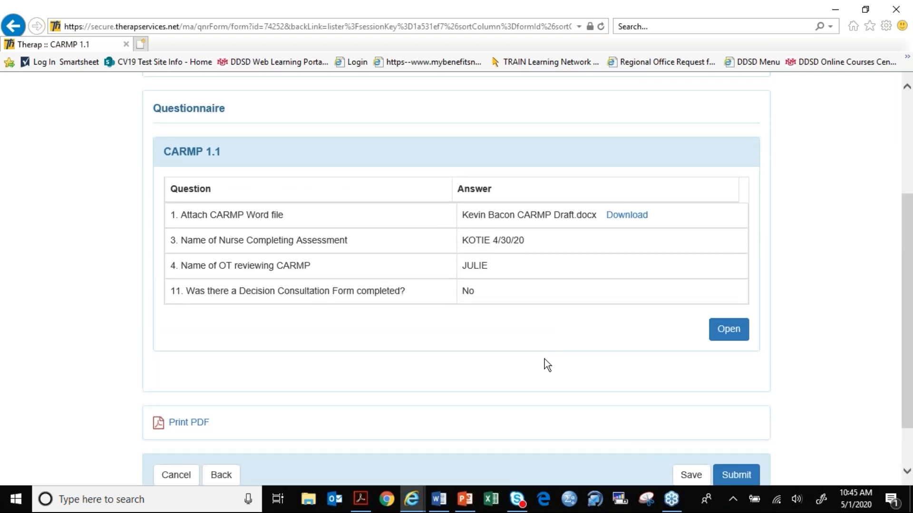
scroll(544, 361, up, 1)
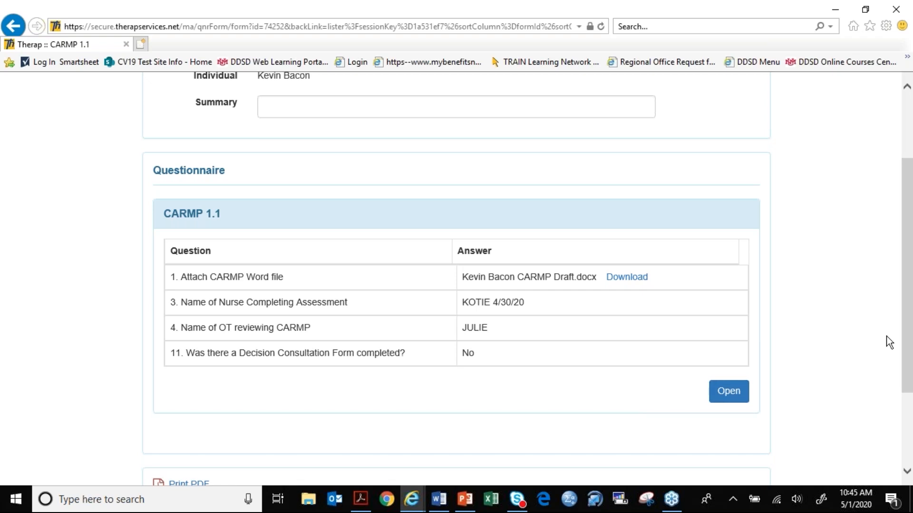
- Open the In Prep form's Answer Questionnaire popup, look over its questions, and close it
click(735, 399)
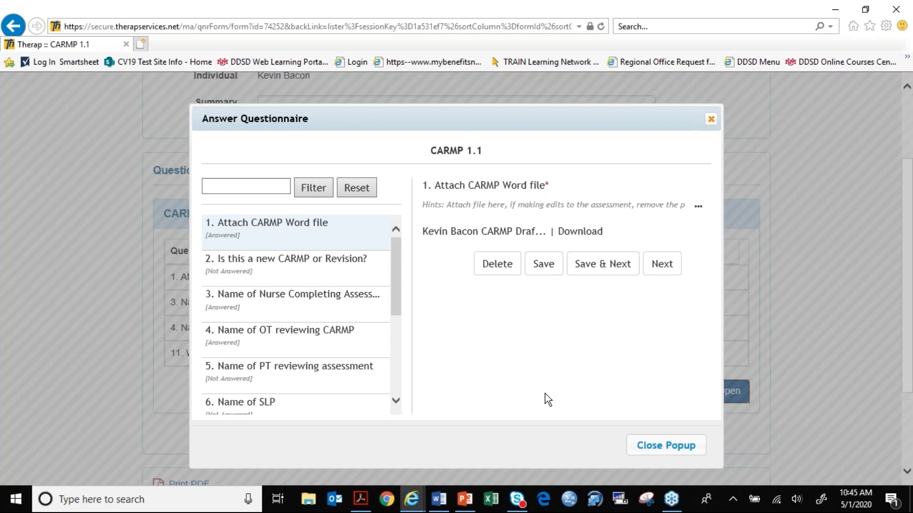
scroll(567, 390, down, 1)
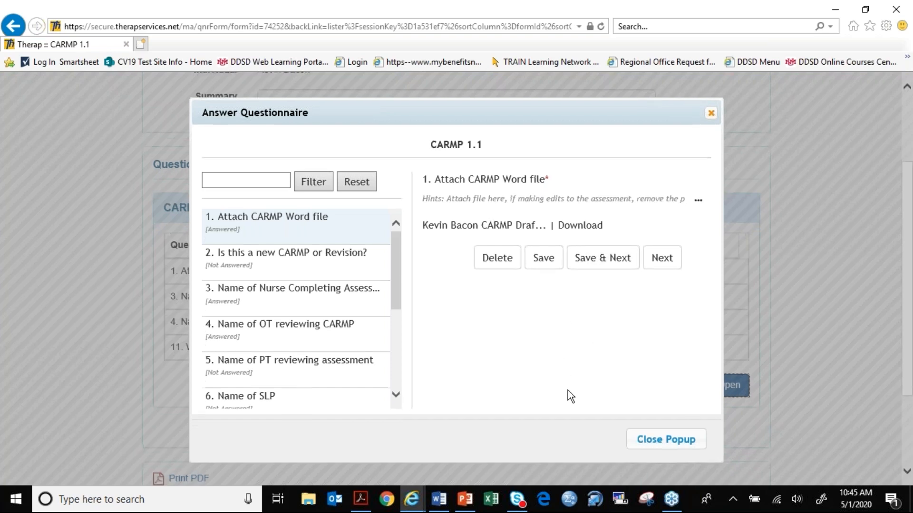
scroll(568, 391, down, 2)
scroll(568, 386, up, 1)
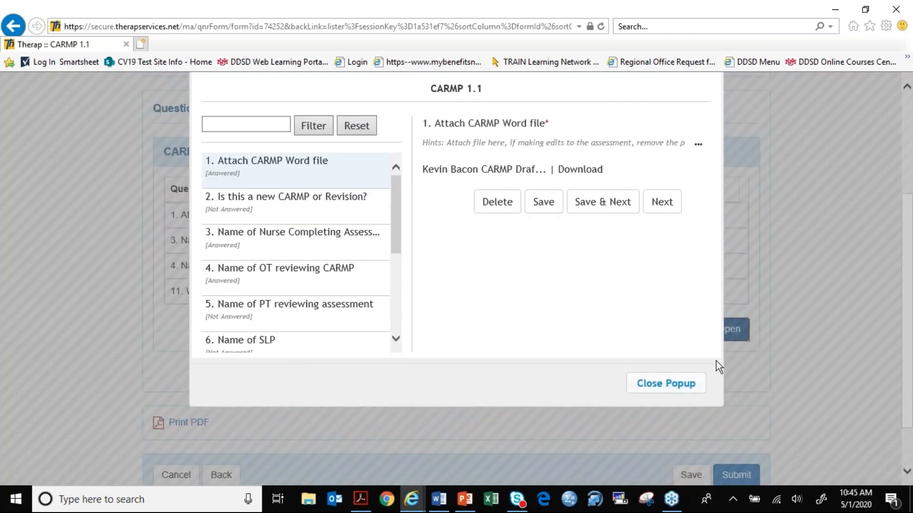
click(692, 395)
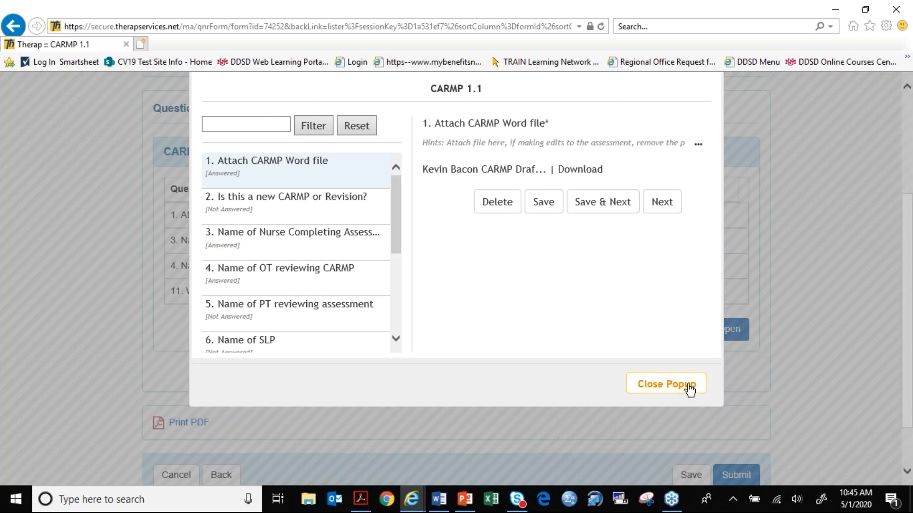
- Look over the rest of the In Prep form, leave it, and return to the Therap dashboard
scroll(608, 383, down, 1)
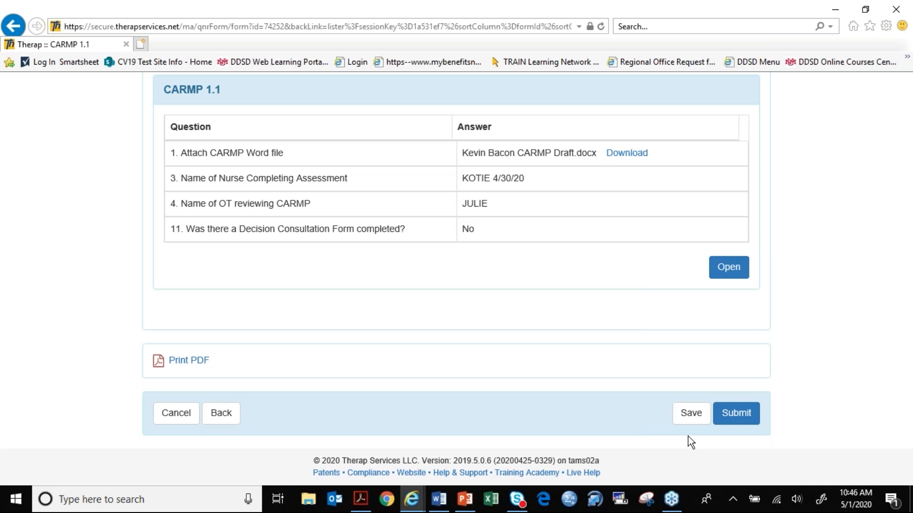
scroll(500, 391, up, 5)
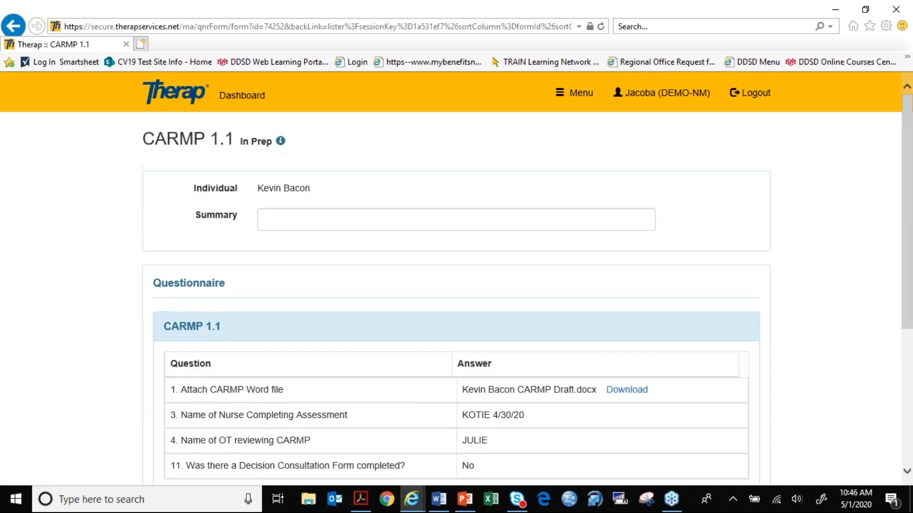
click(16, 31)
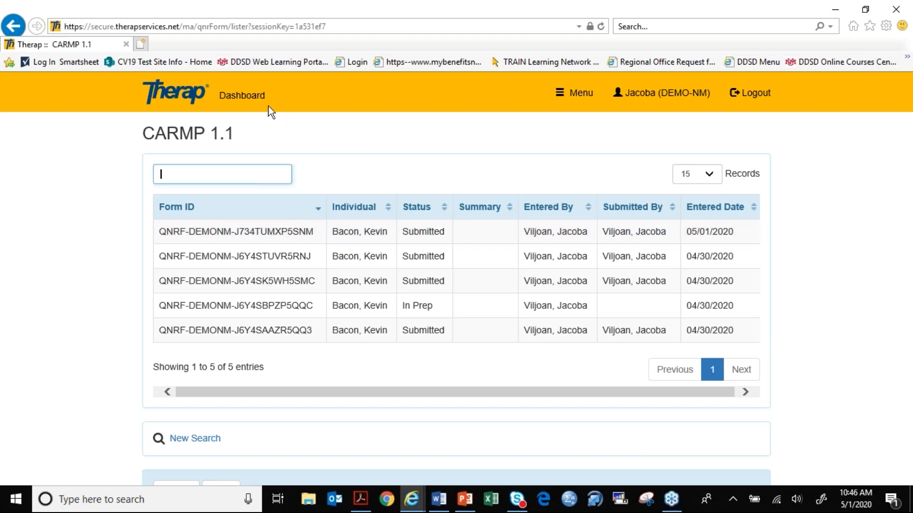
click(242, 95)
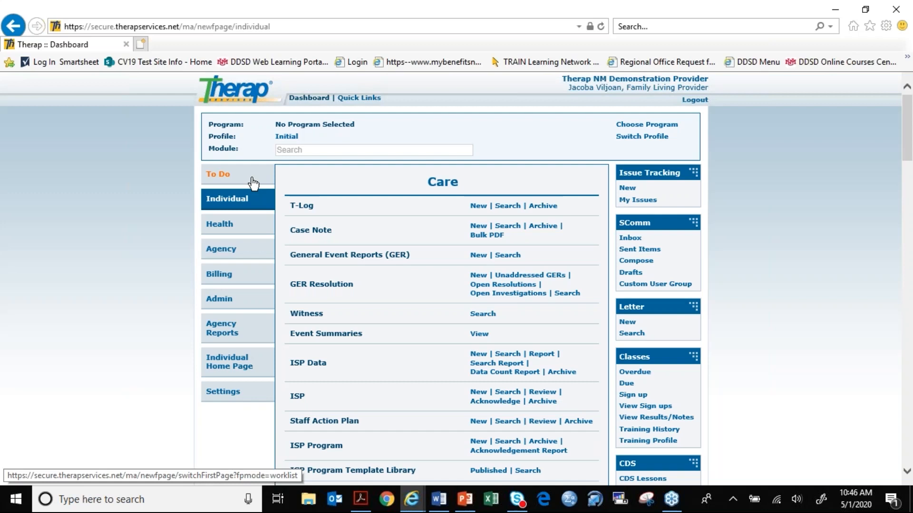
- Start a new CARMP 1.1 form for the same individual, filtering the Individual List by "KE", and open its questionnaire
scroll(380, 248, down, 15)
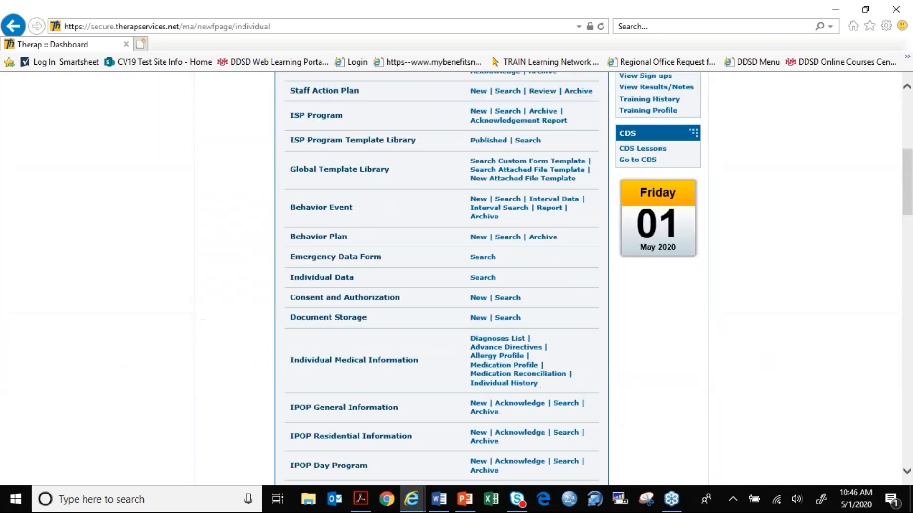
scroll(442, 276, down, 5)
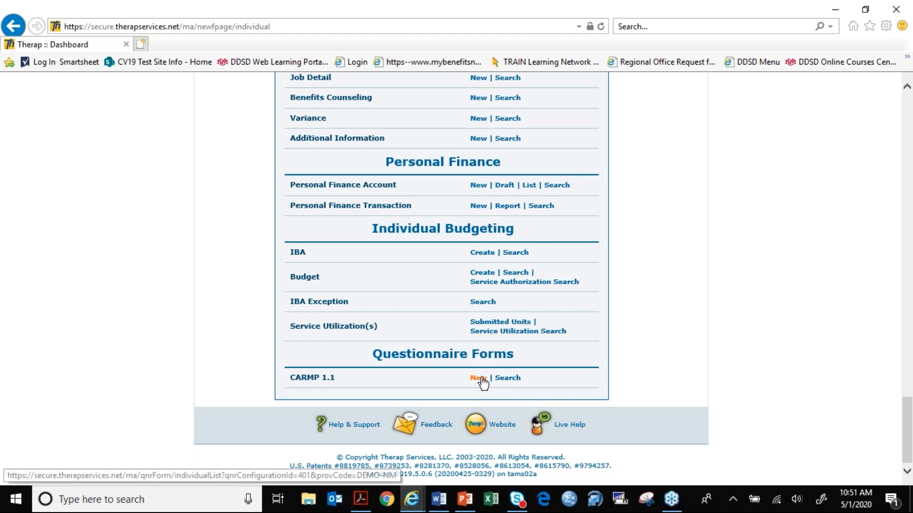
click(482, 383)
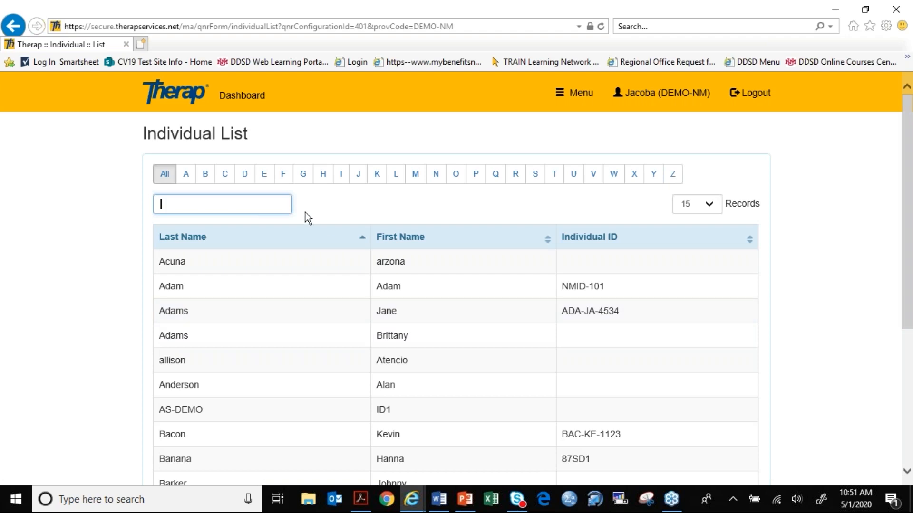
text(KE)
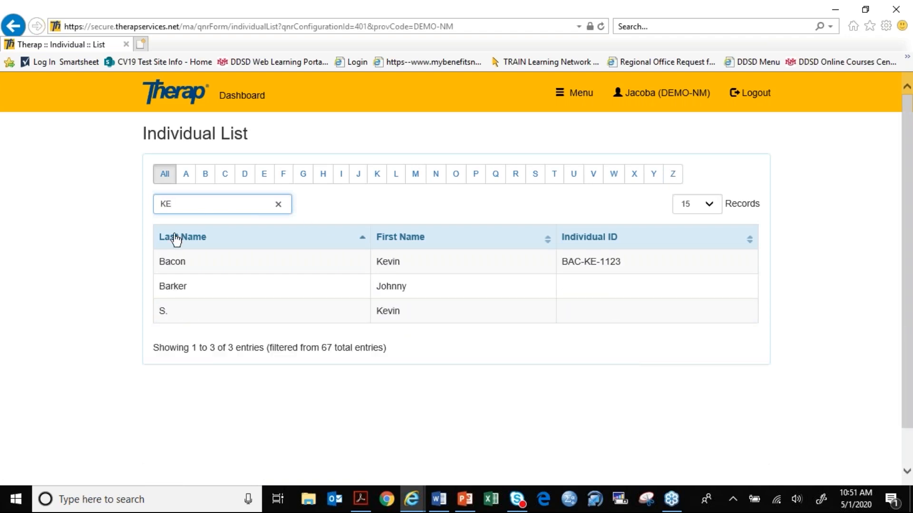
click(187, 262)
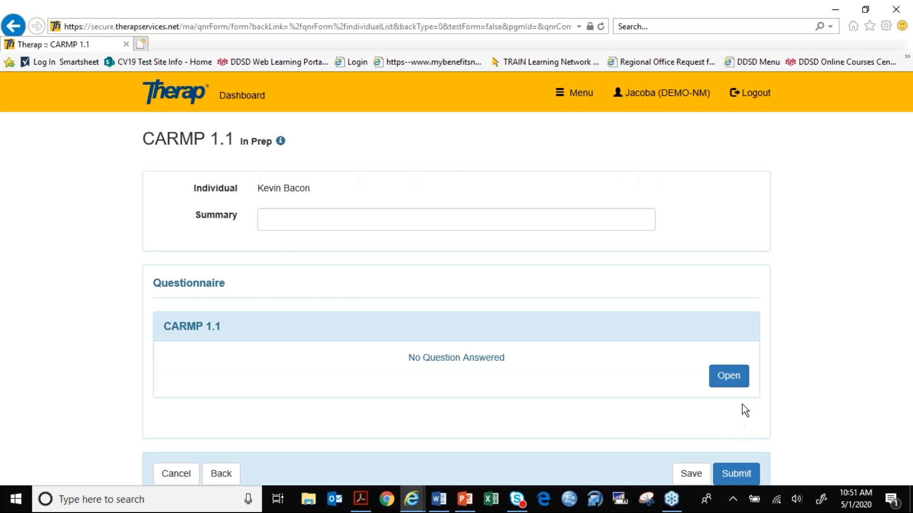
click(734, 380)
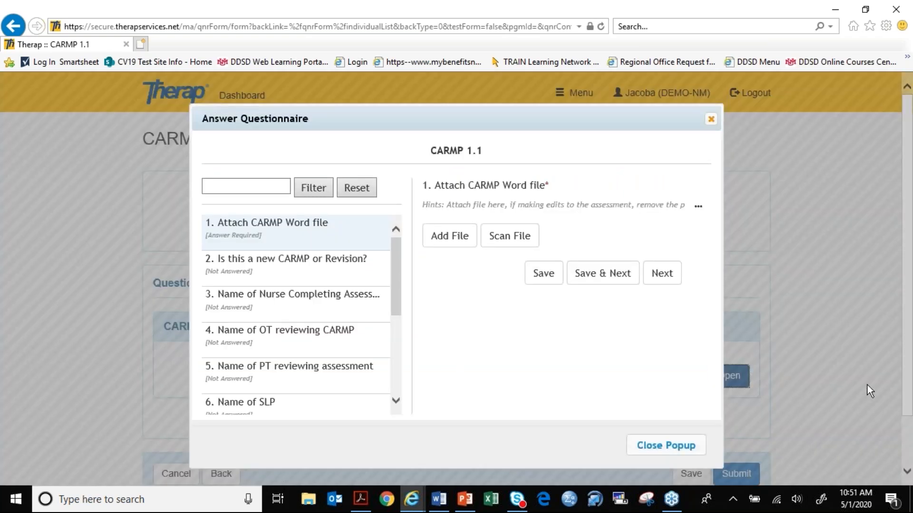
- Examine the Attach CARMP Word file question and the list of questions in the new form
scroll(867, 386, down, 2)
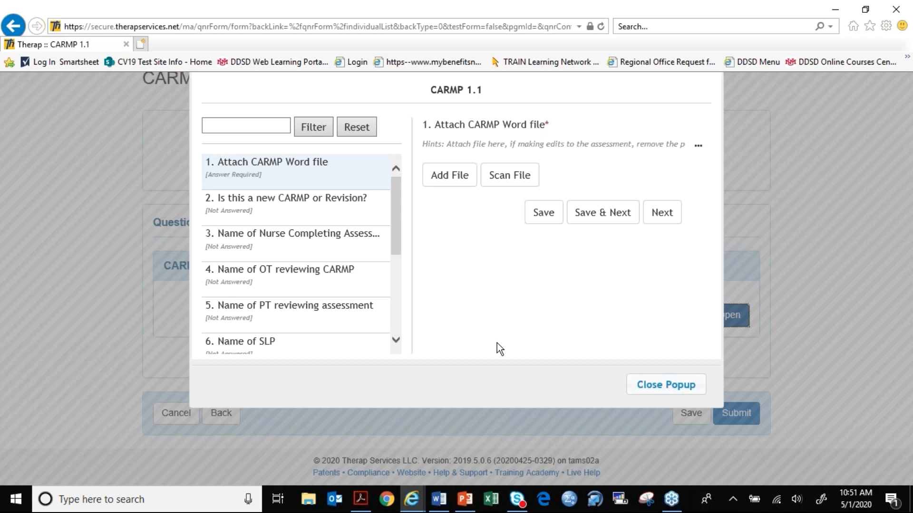
scroll(485, 297, up, 2)
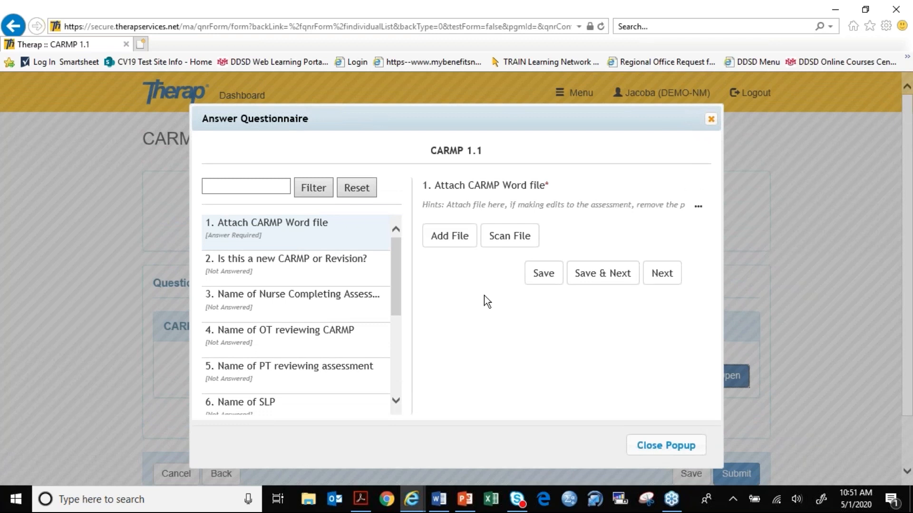
scroll(484, 296, down, 2)
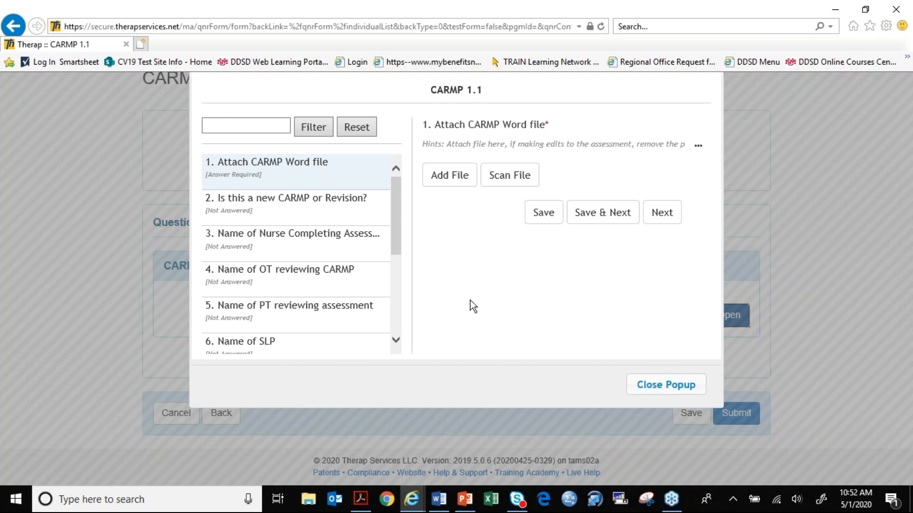
scroll(394, 246, down, 1)
drag(394, 248, 395, 256)
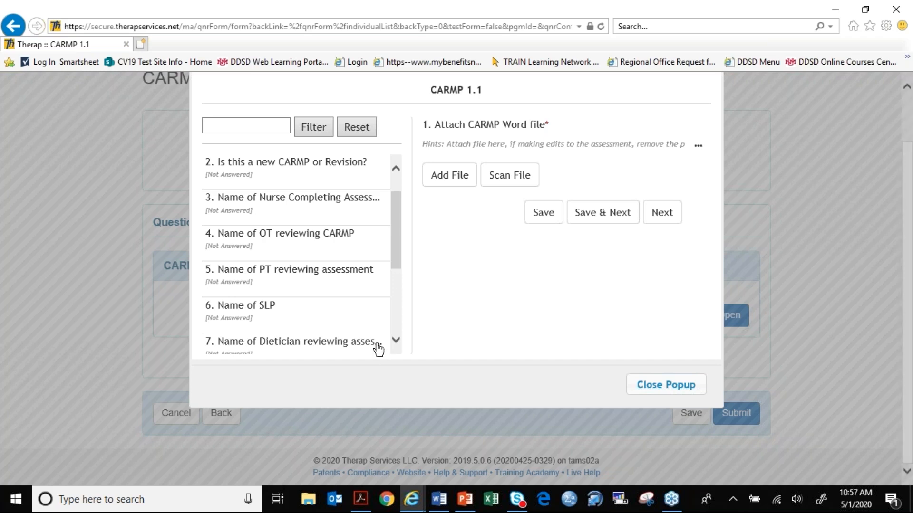
- Switch to the "CARMP Draft in Therap" presentation in PowerPoint and select its title slide
click(463, 500)
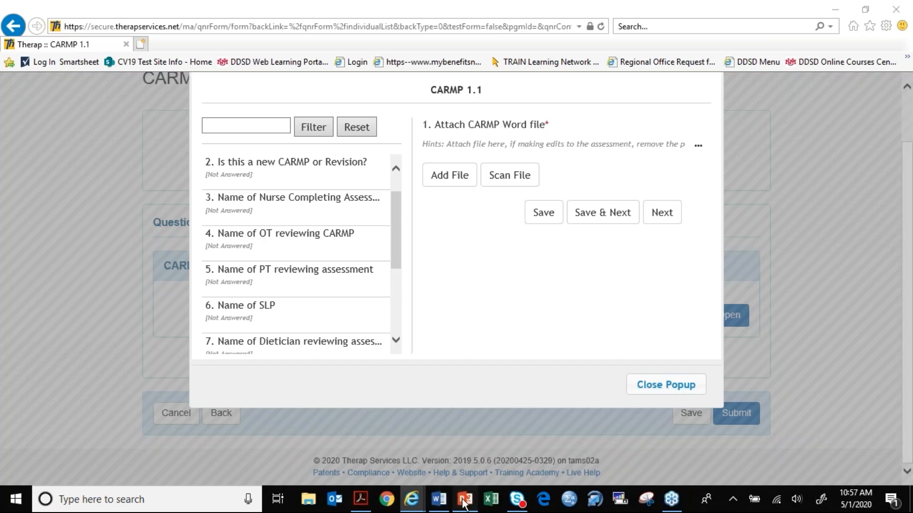
click(60, 157)
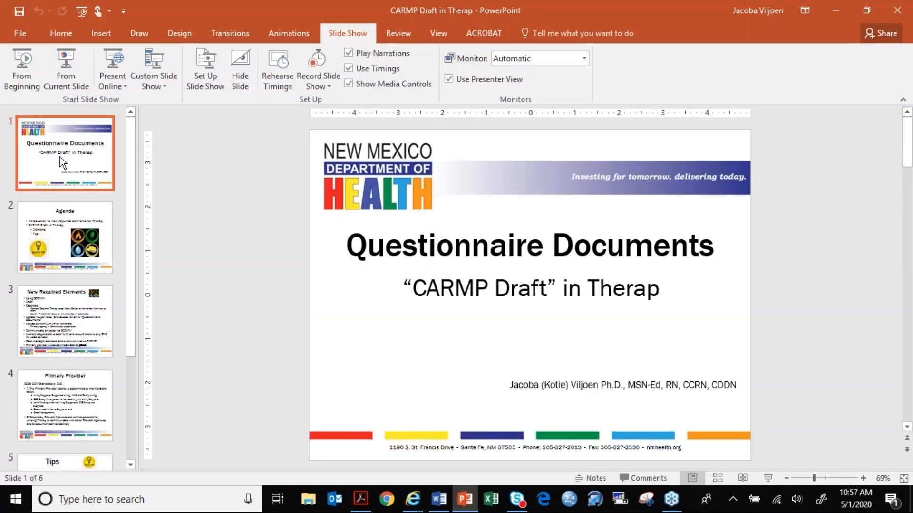